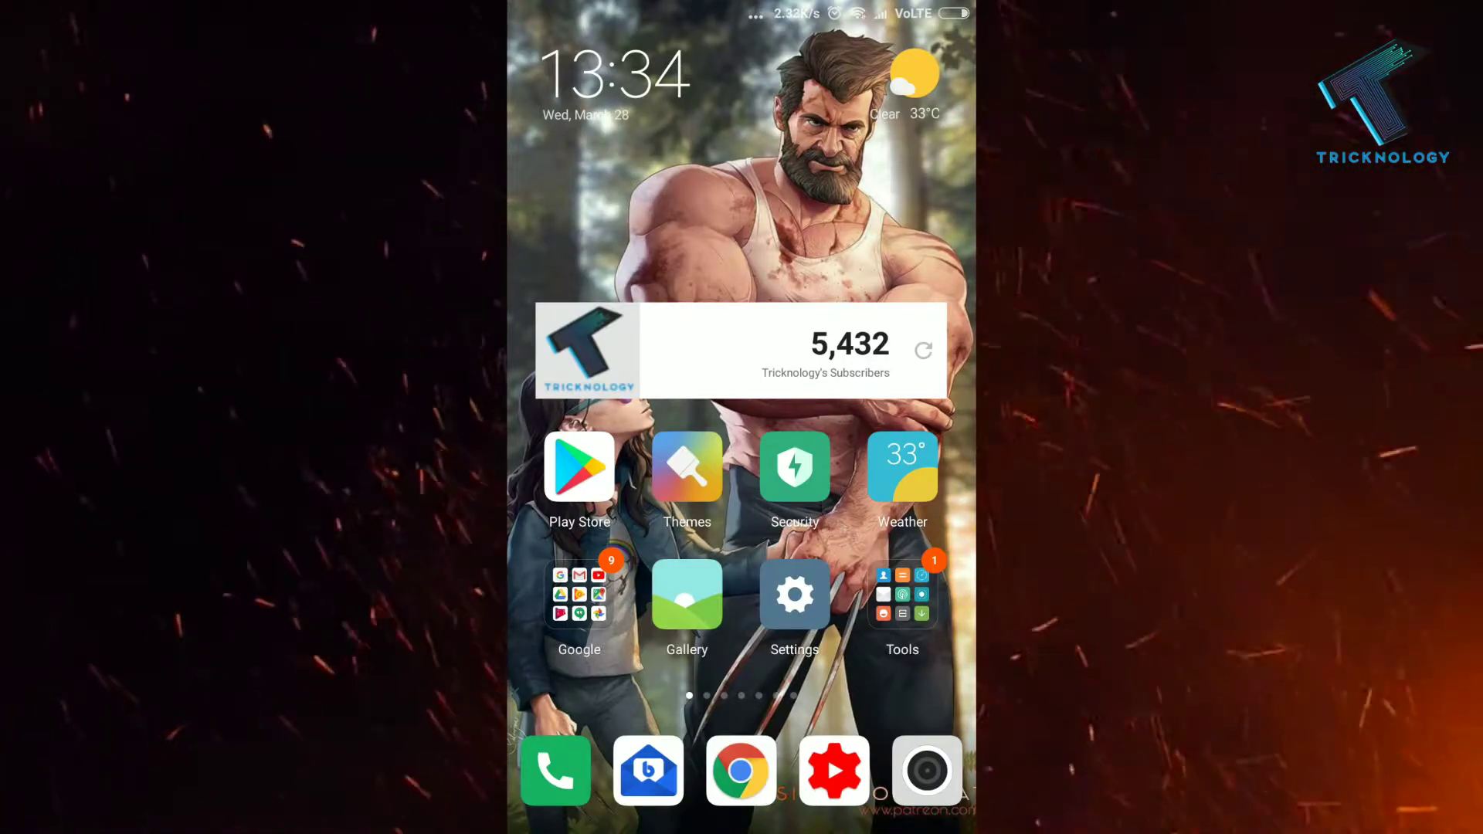
# Step: Find the Microsoft Remote Desktop app page in the Google Play Store
pyautogui.click(580, 468)
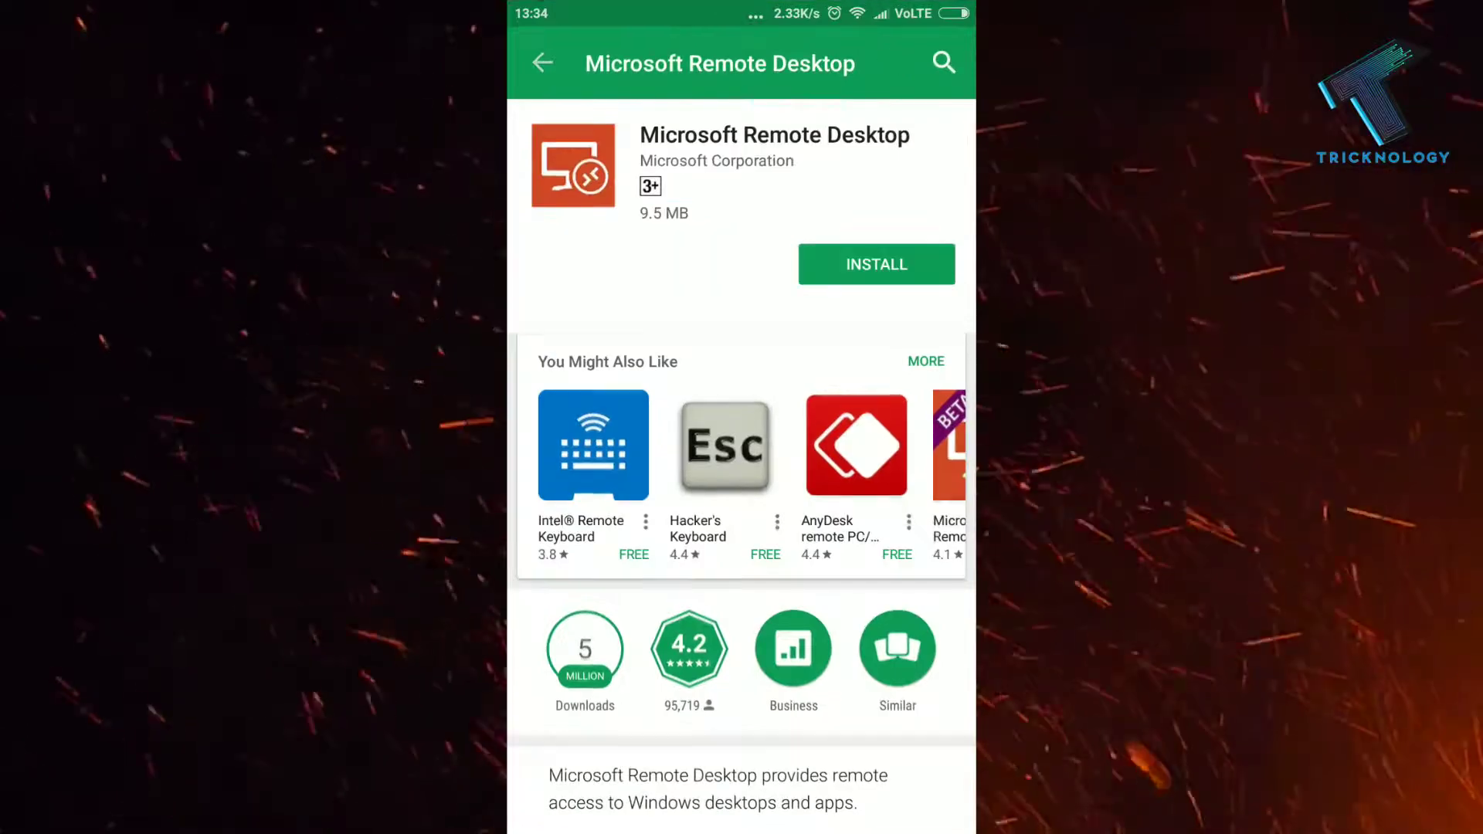
pyautogui.click(945, 64)
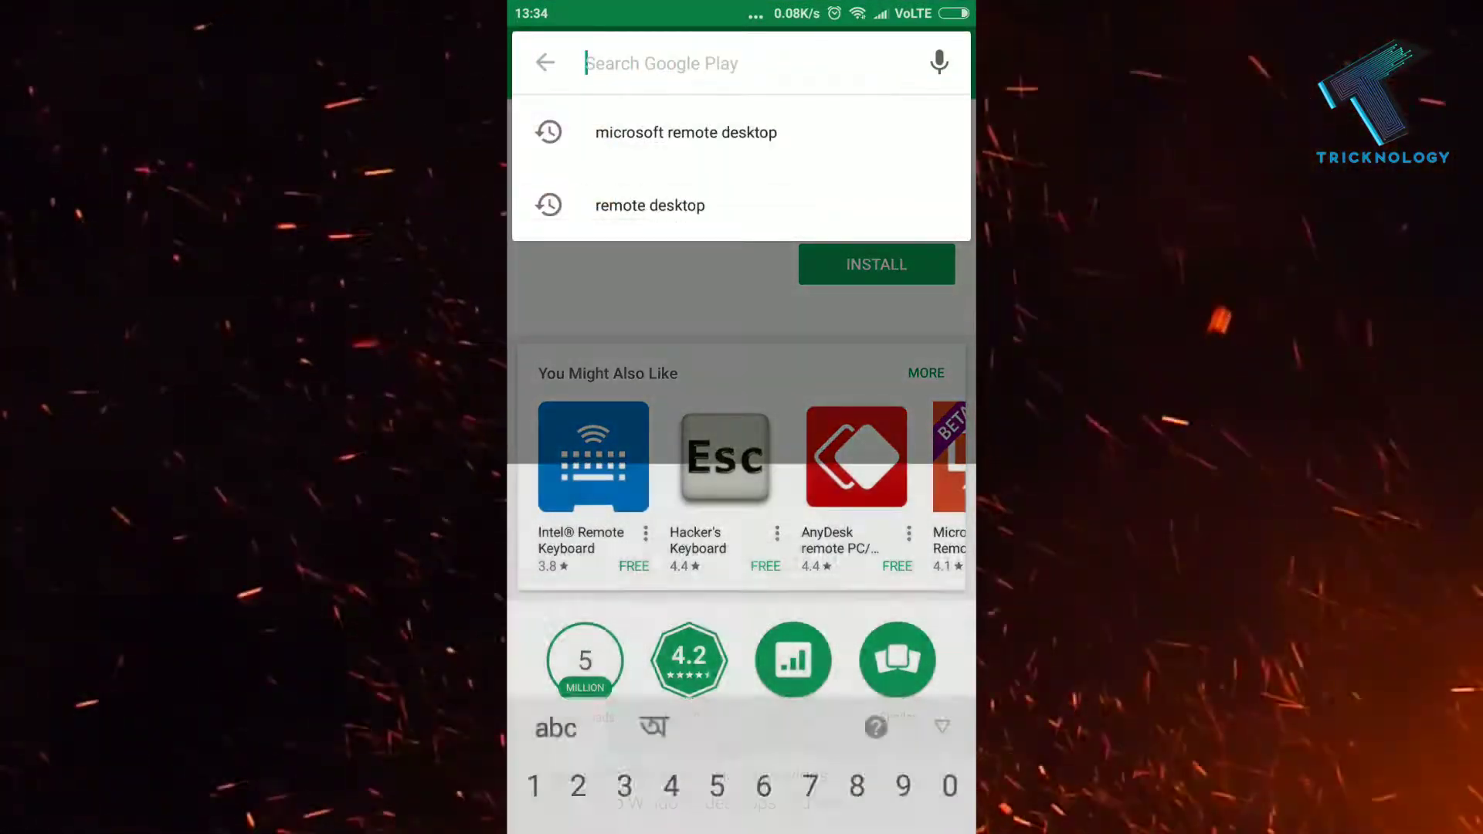
pyautogui.click(686, 133)
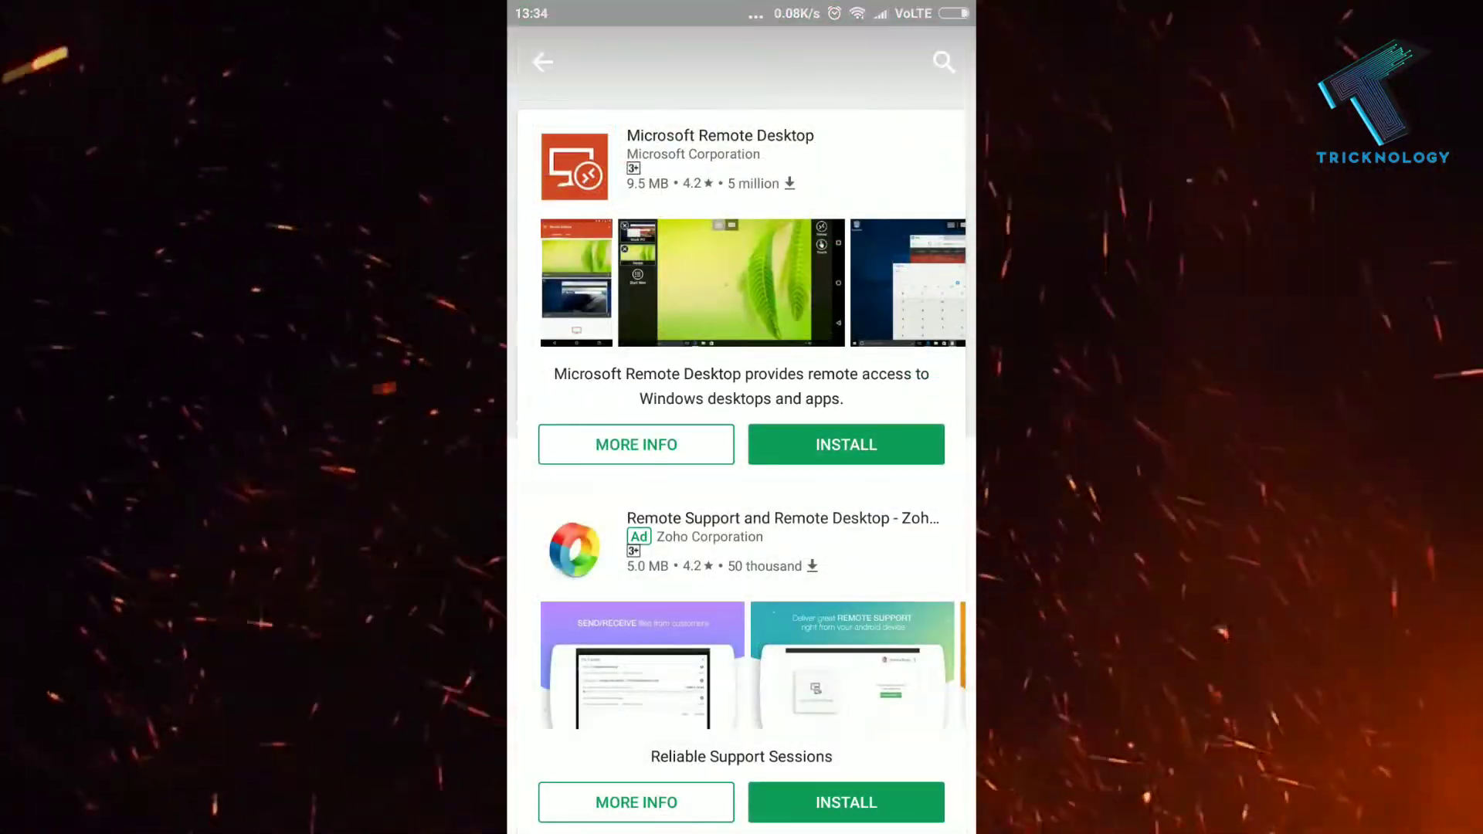
pyautogui.click(719, 162)
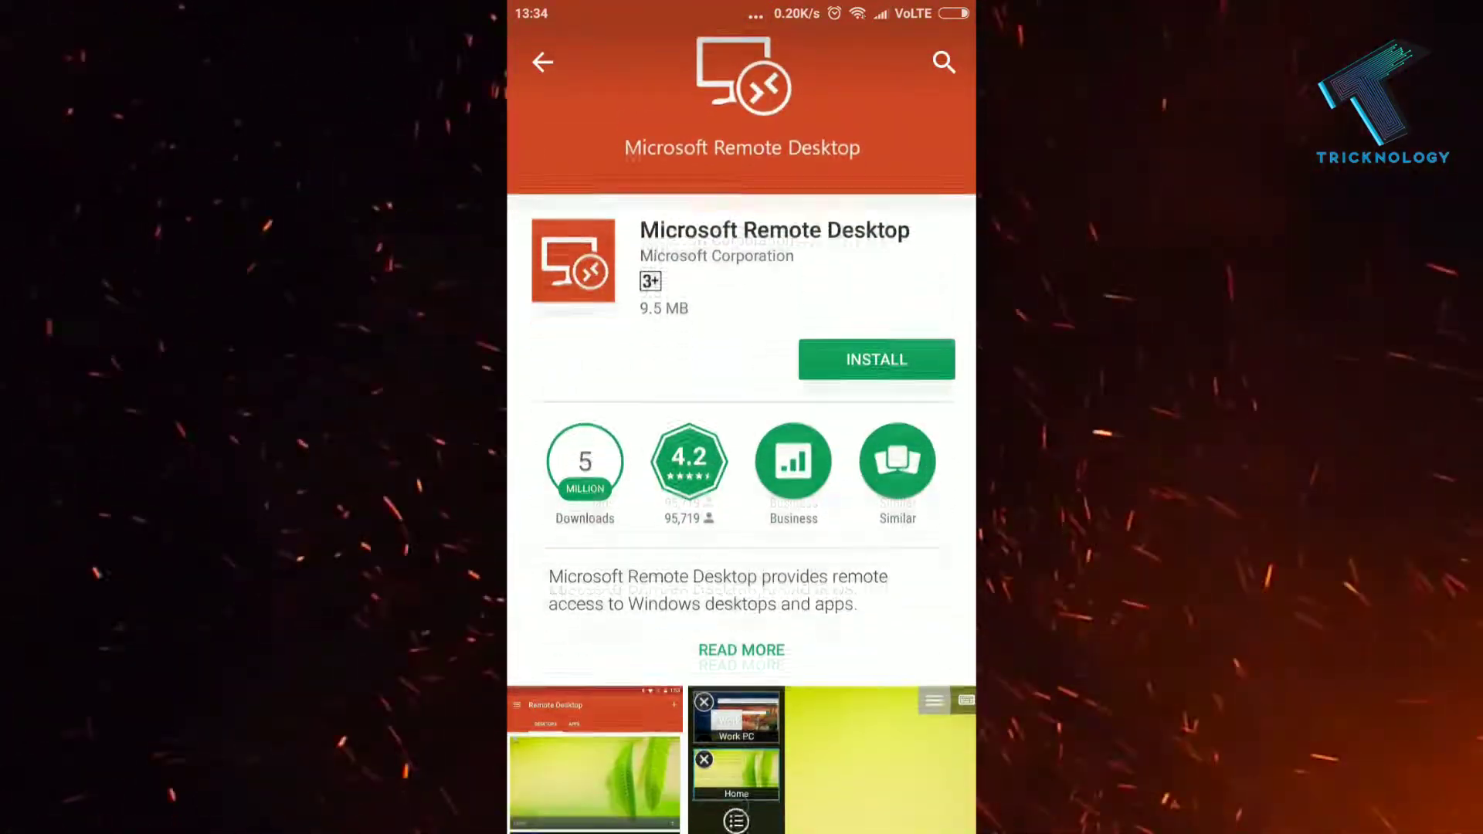
# Step: Install Microsoft Remote Desktop and launch it once installed
pyautogui.click(876, 360)
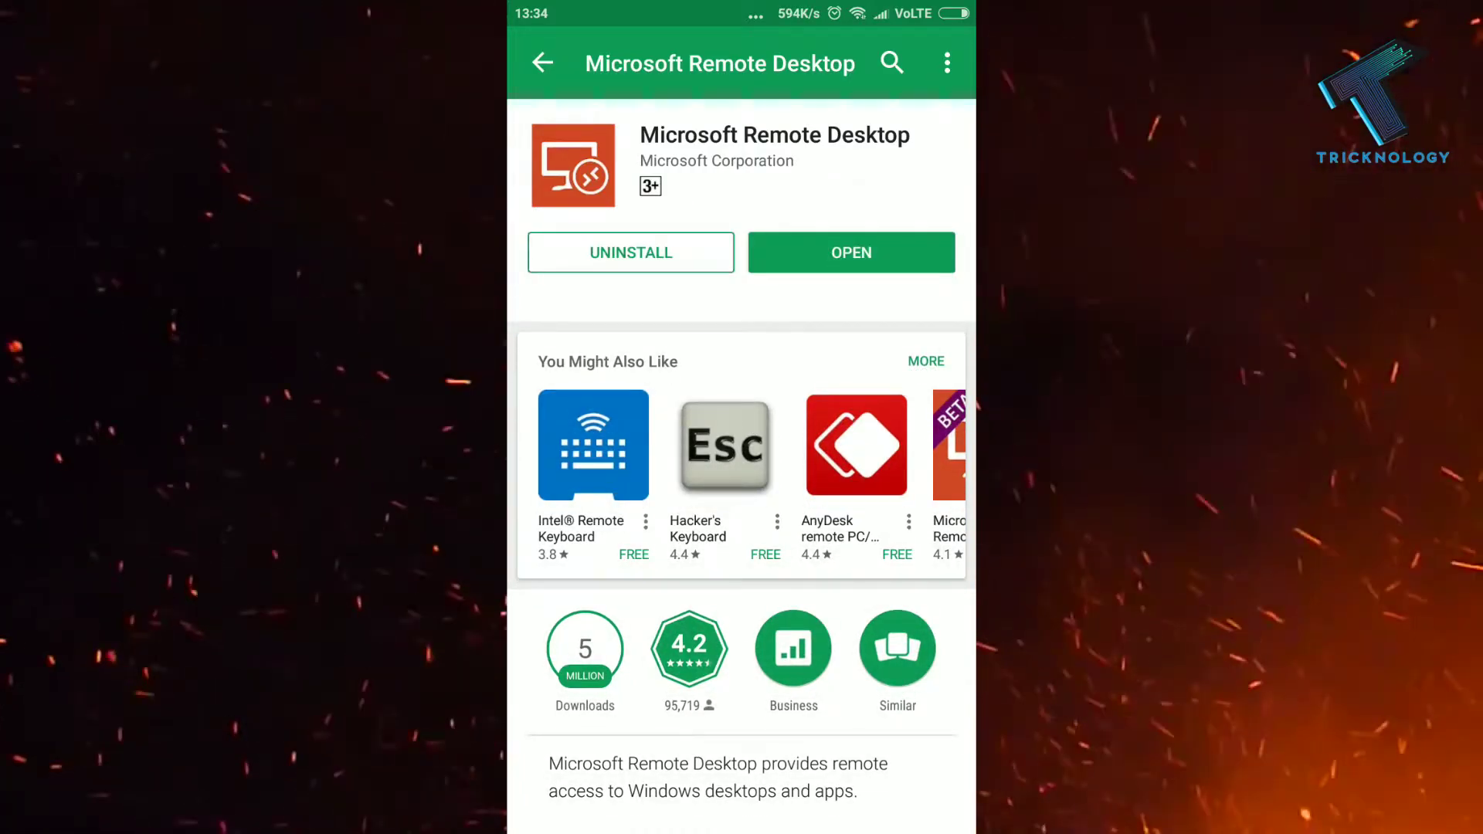
pyautogui.scroll(2, 741, 464)
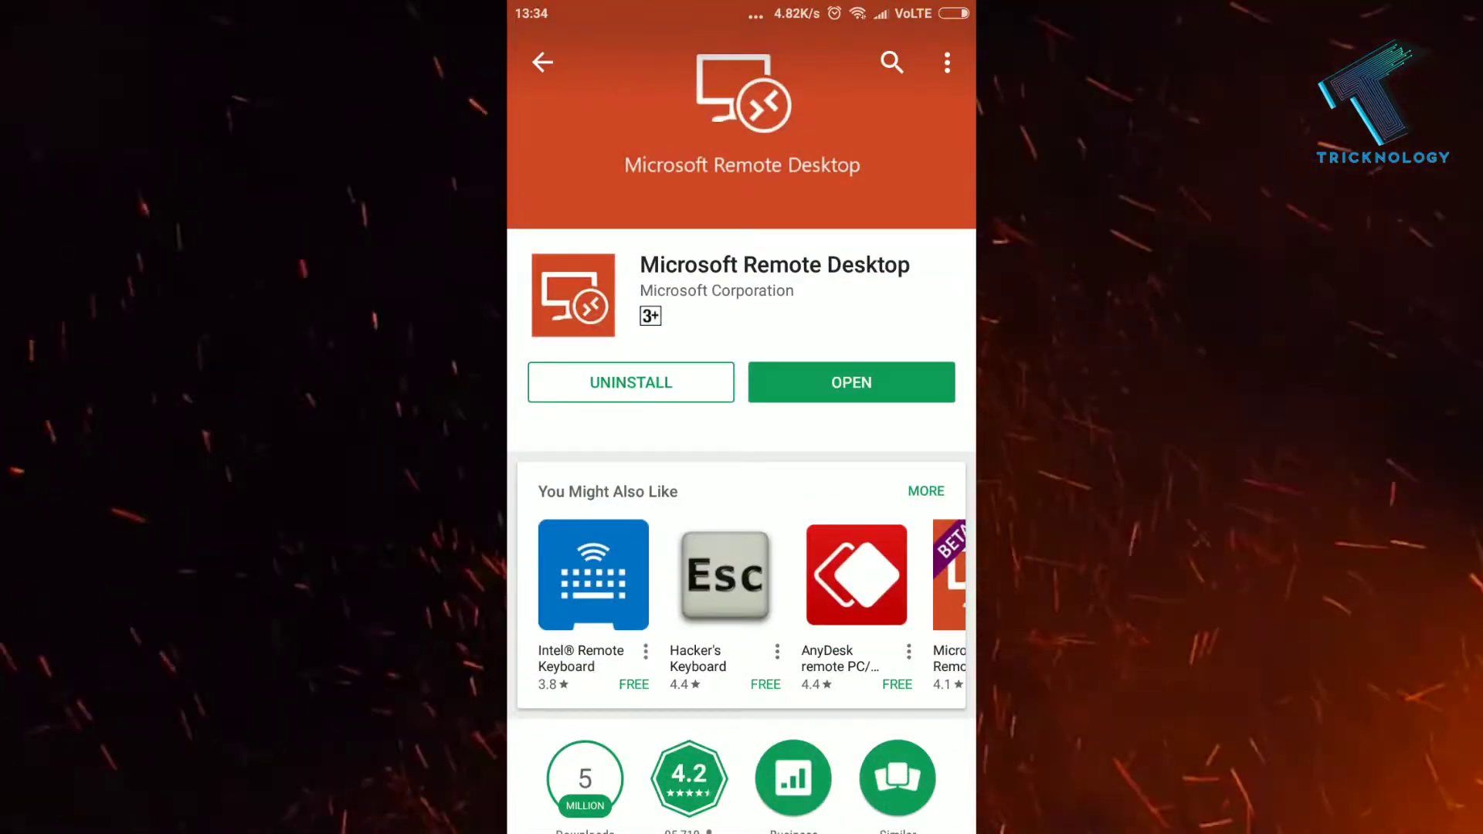
pyautogui.click(852, 382)
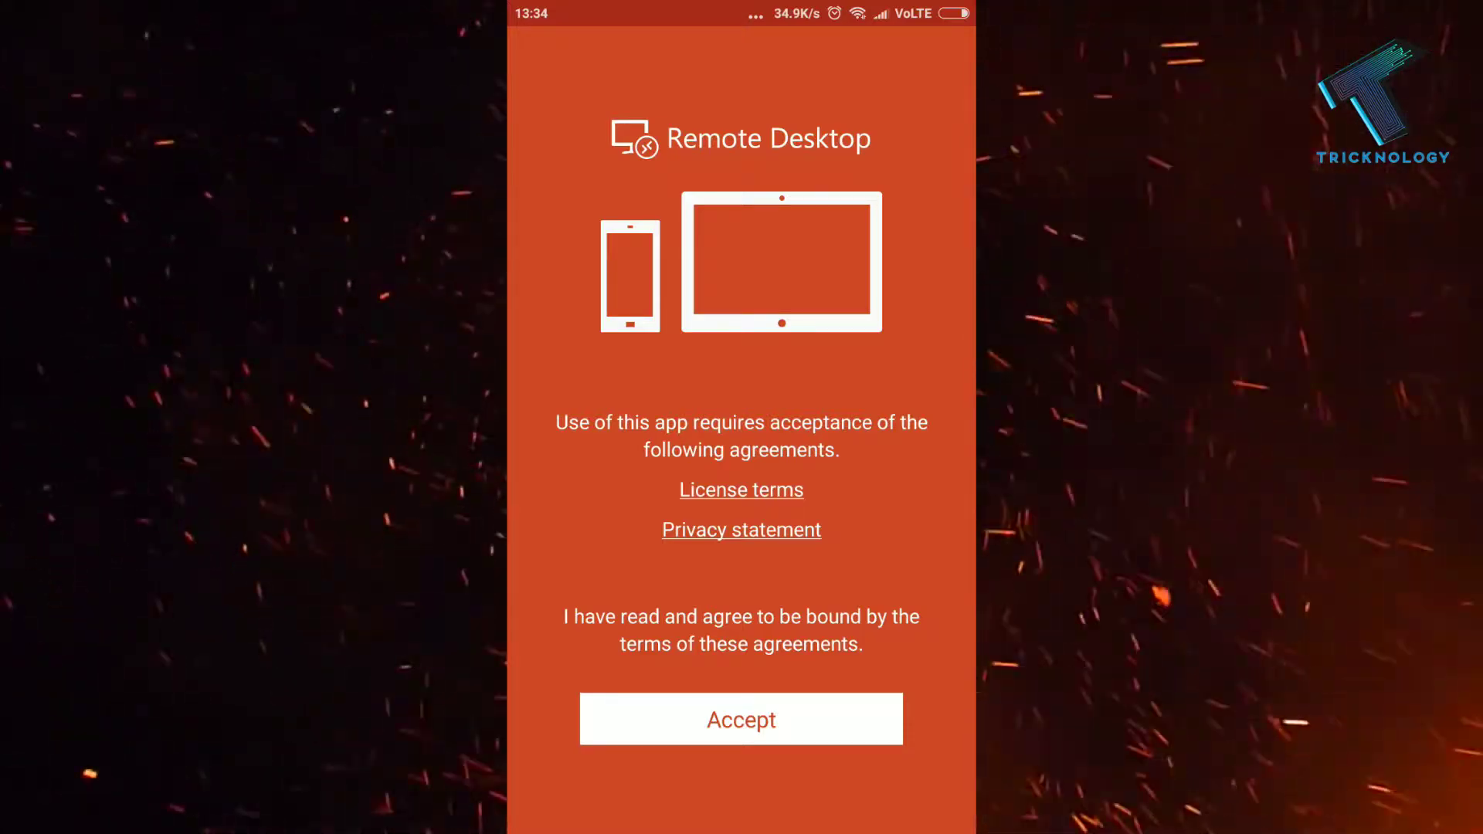
# Step: Accept the license terms and privacy statement to reach the connections screen
pyautogui.click(741, 720)
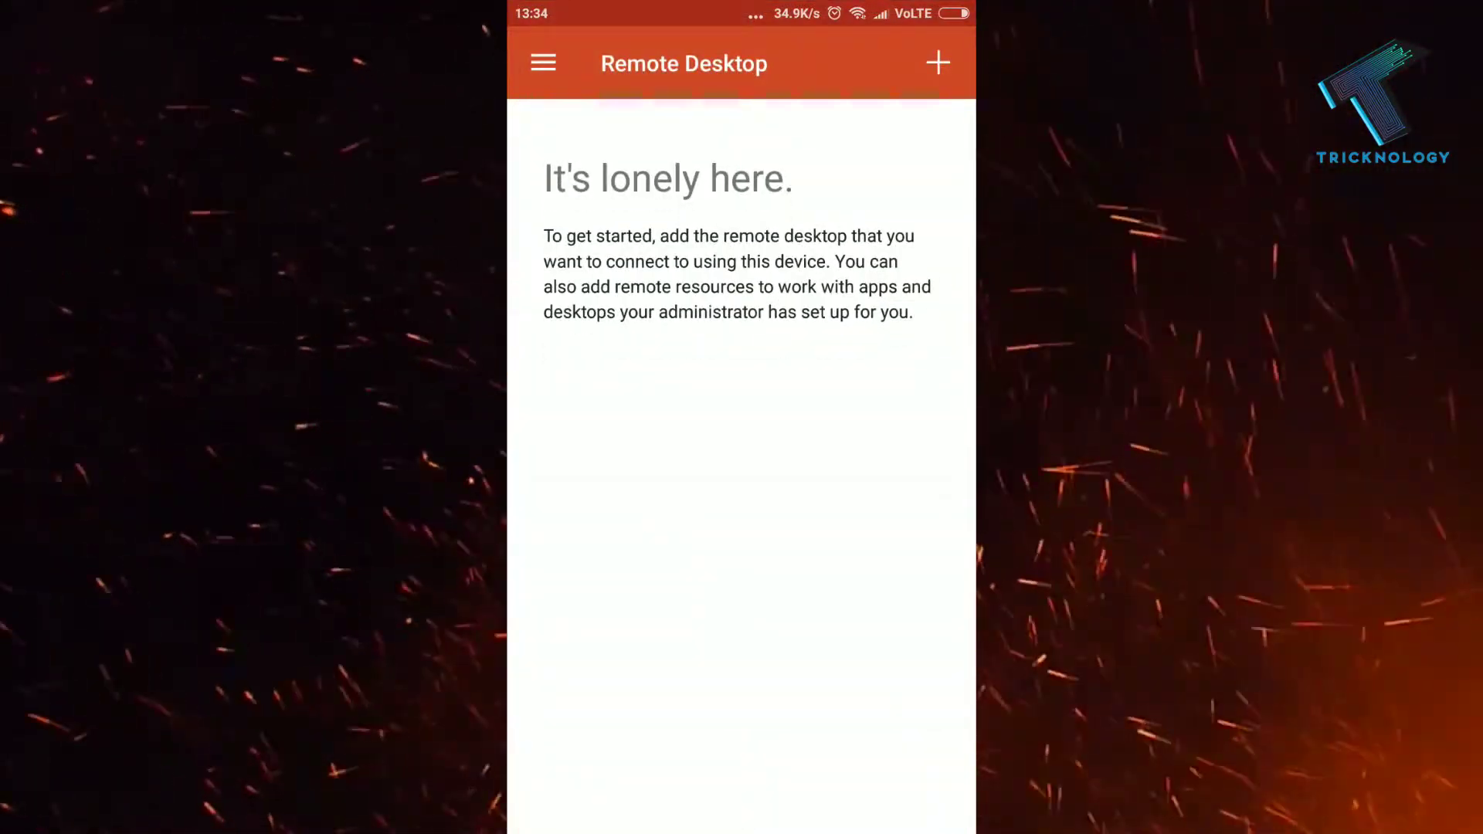
pyautogui.click(937, 63)
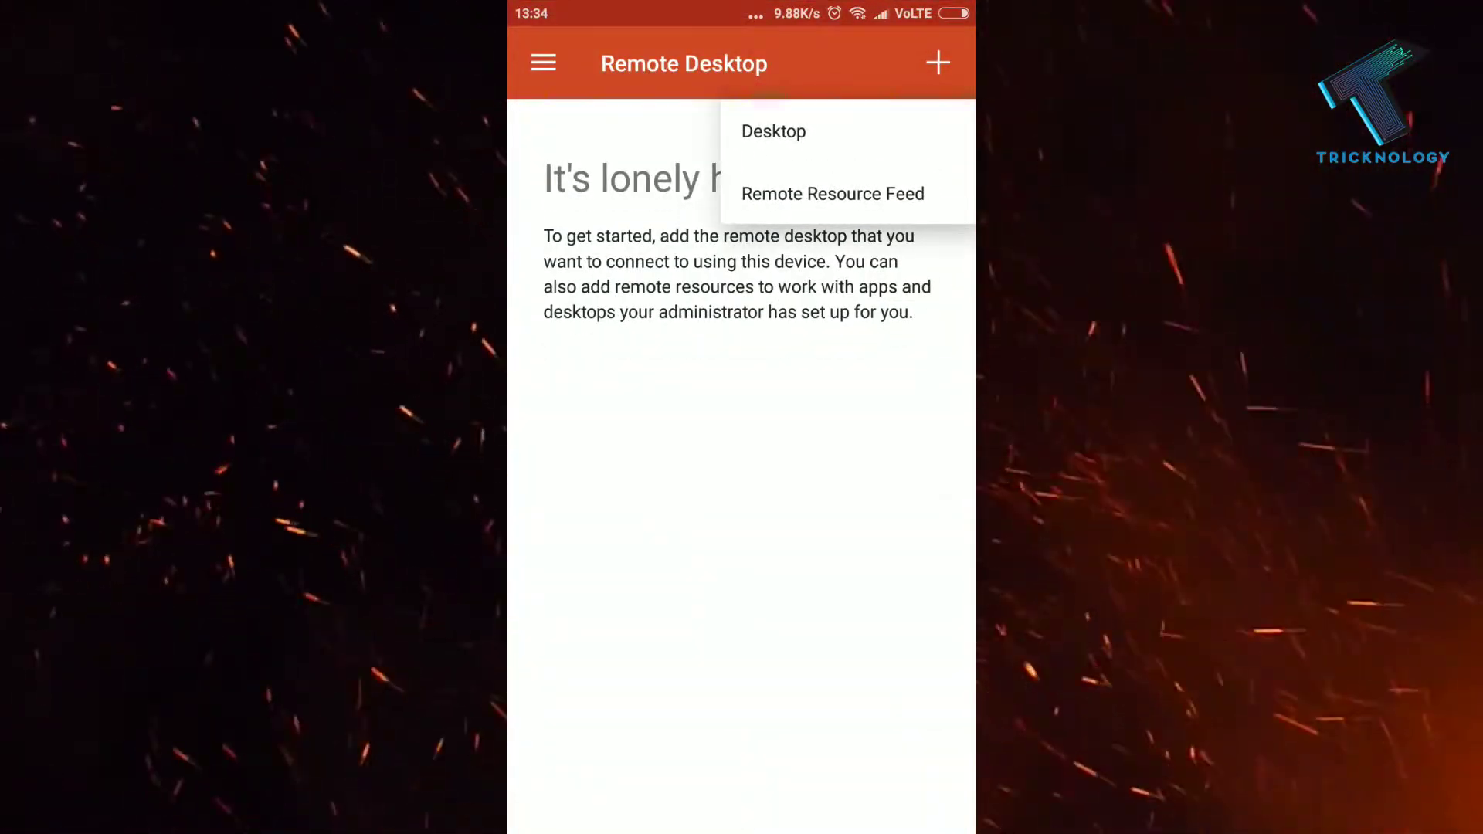
pyautogui.press('Escape')
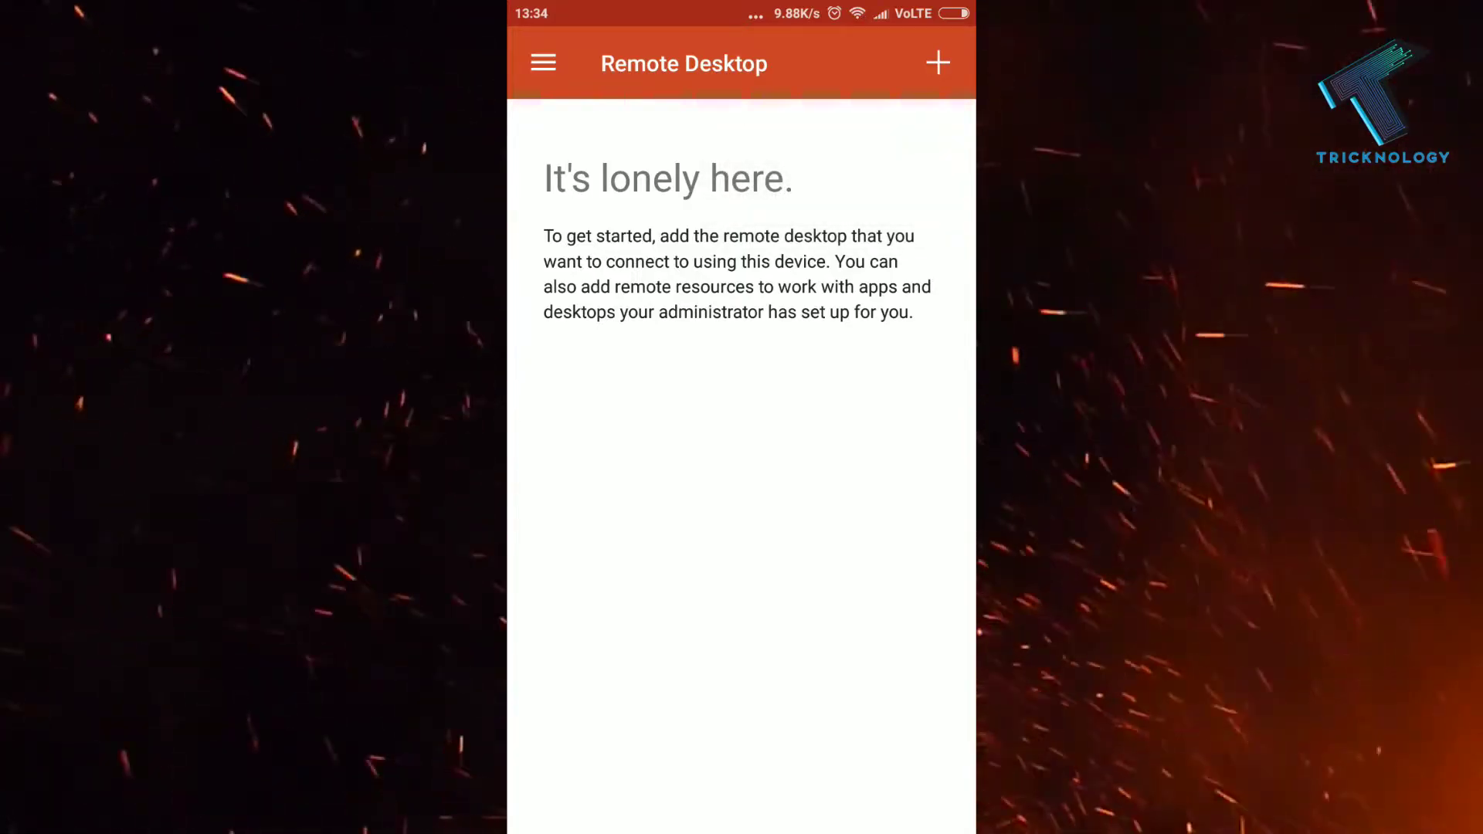
# Step: Add a new desktop connection with PC name 13.126.194.142 and show its user name options
pyautogui.click(938, 62)
pyautogui.click(772, 131)
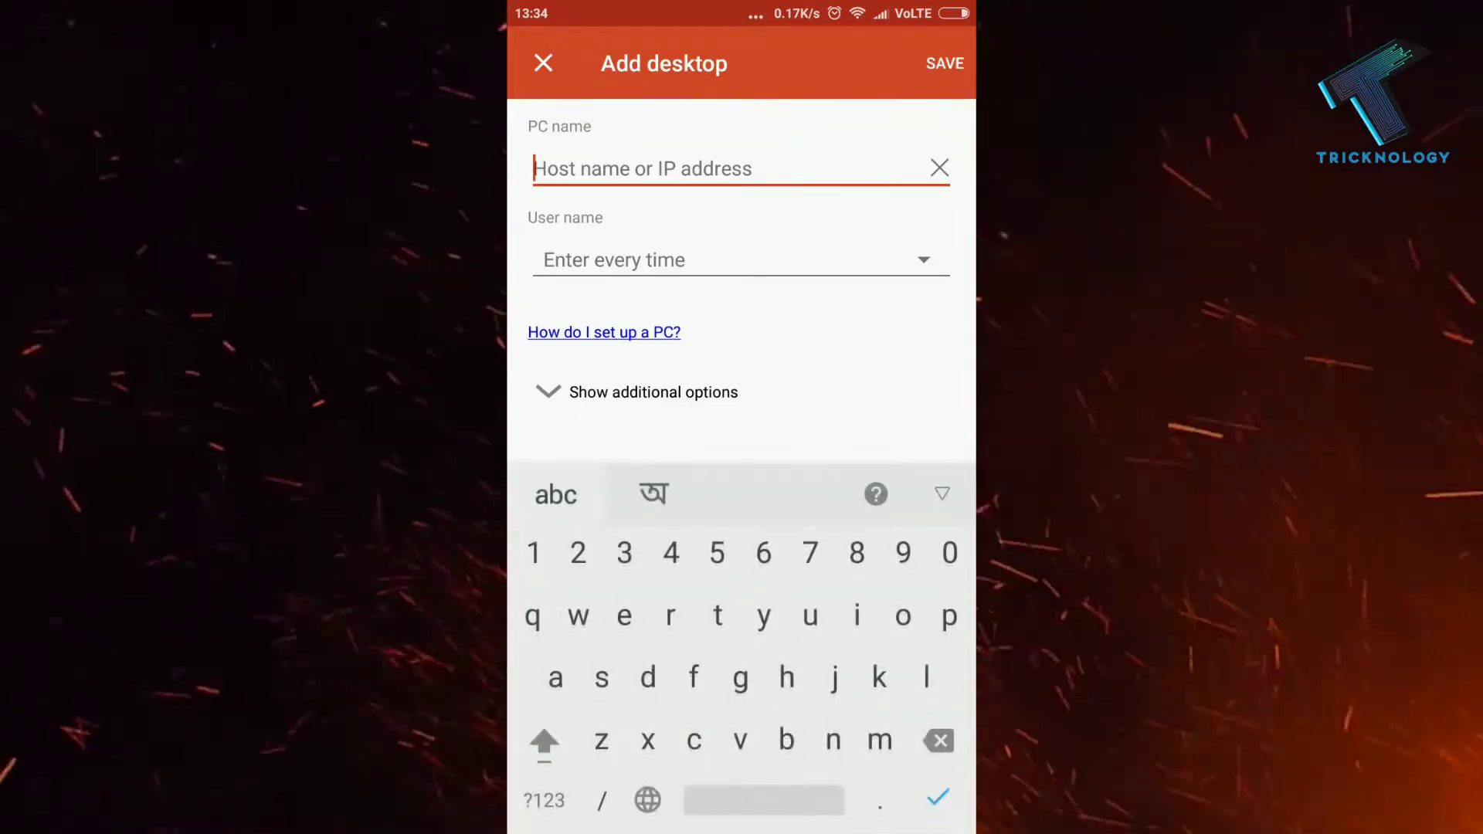
pyautogui.write('13.')
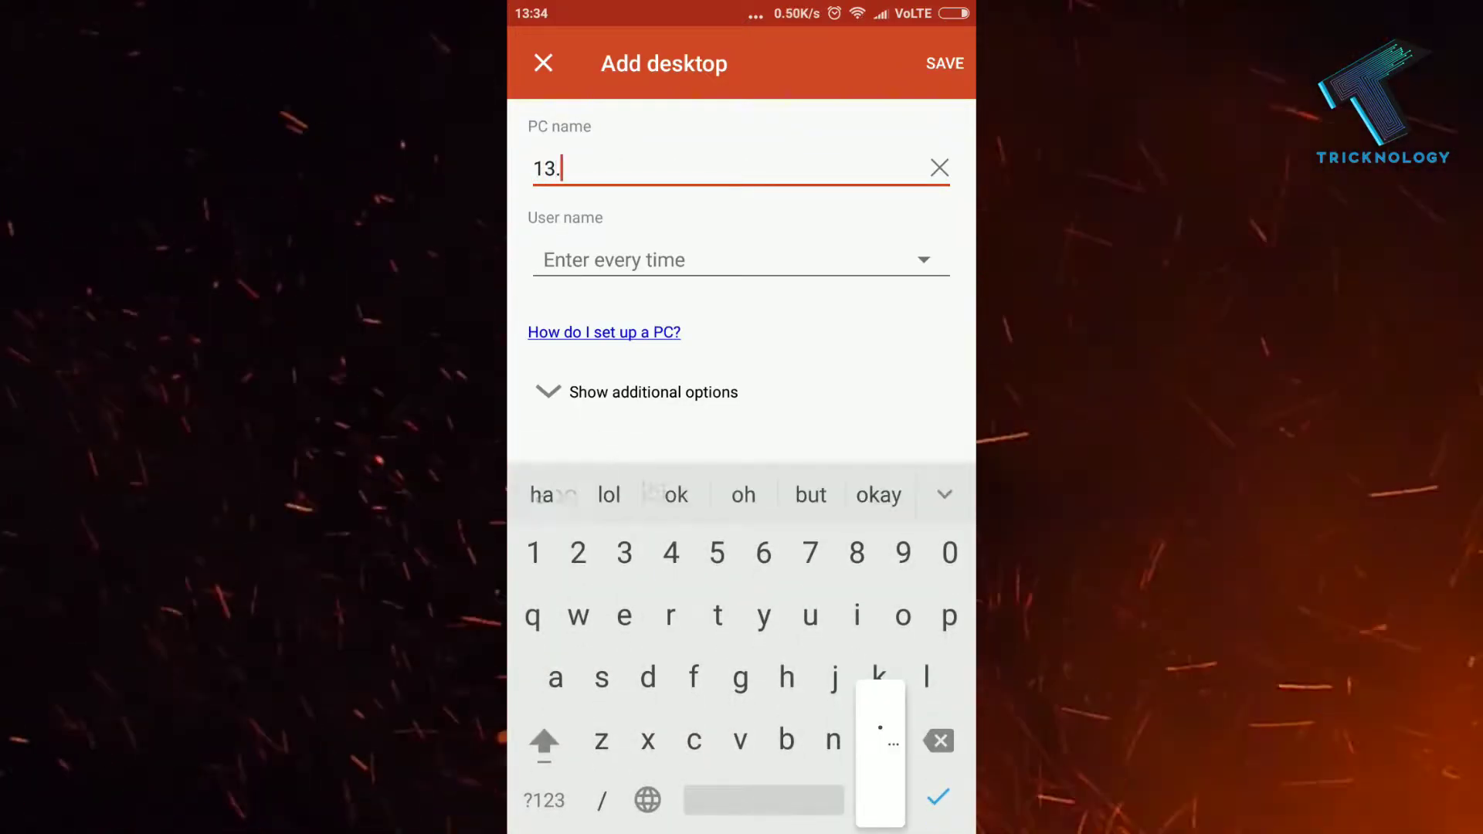
pyautogui.write('12')
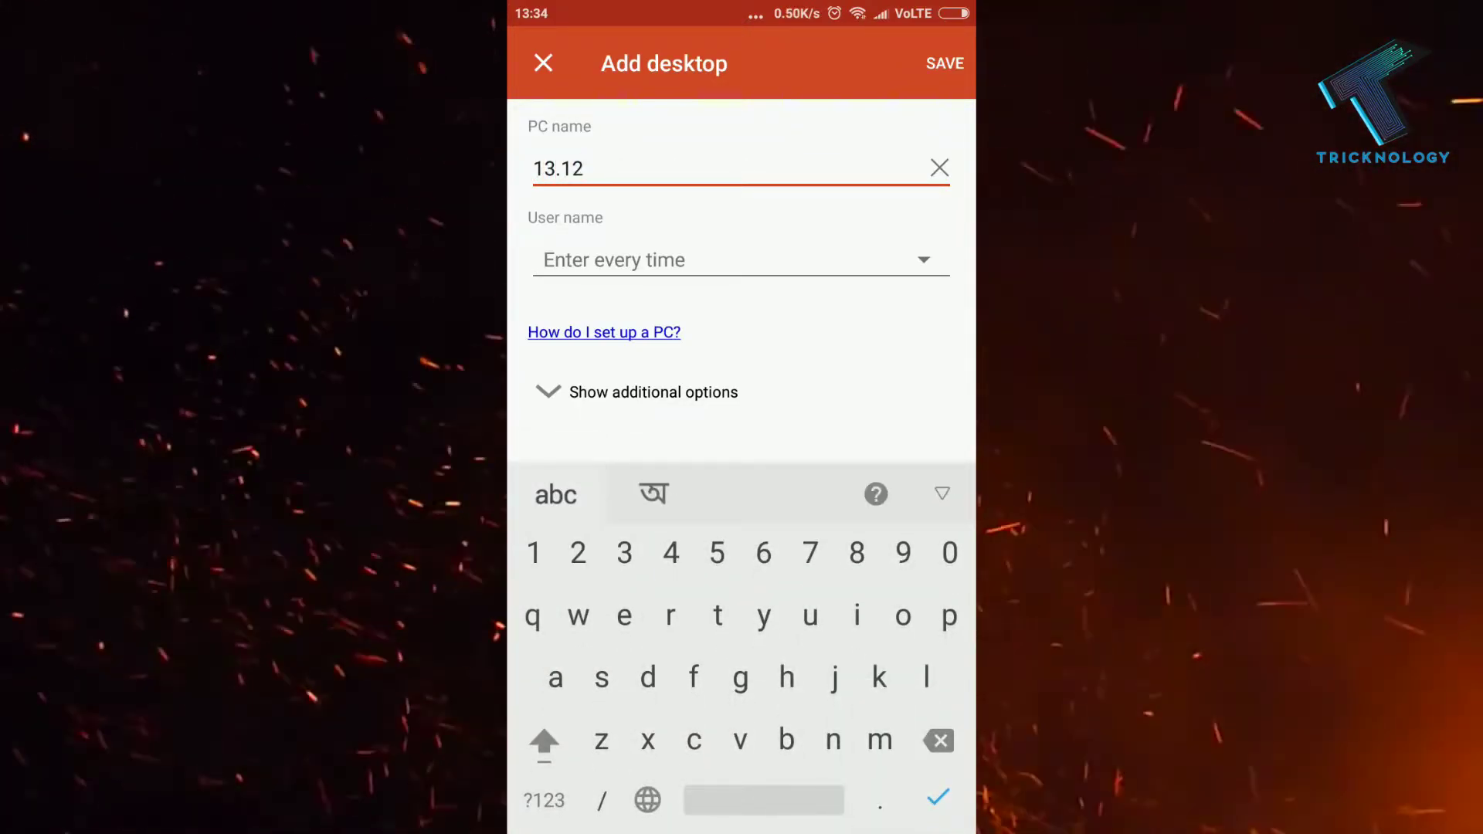
pyautogui.write('6.19')
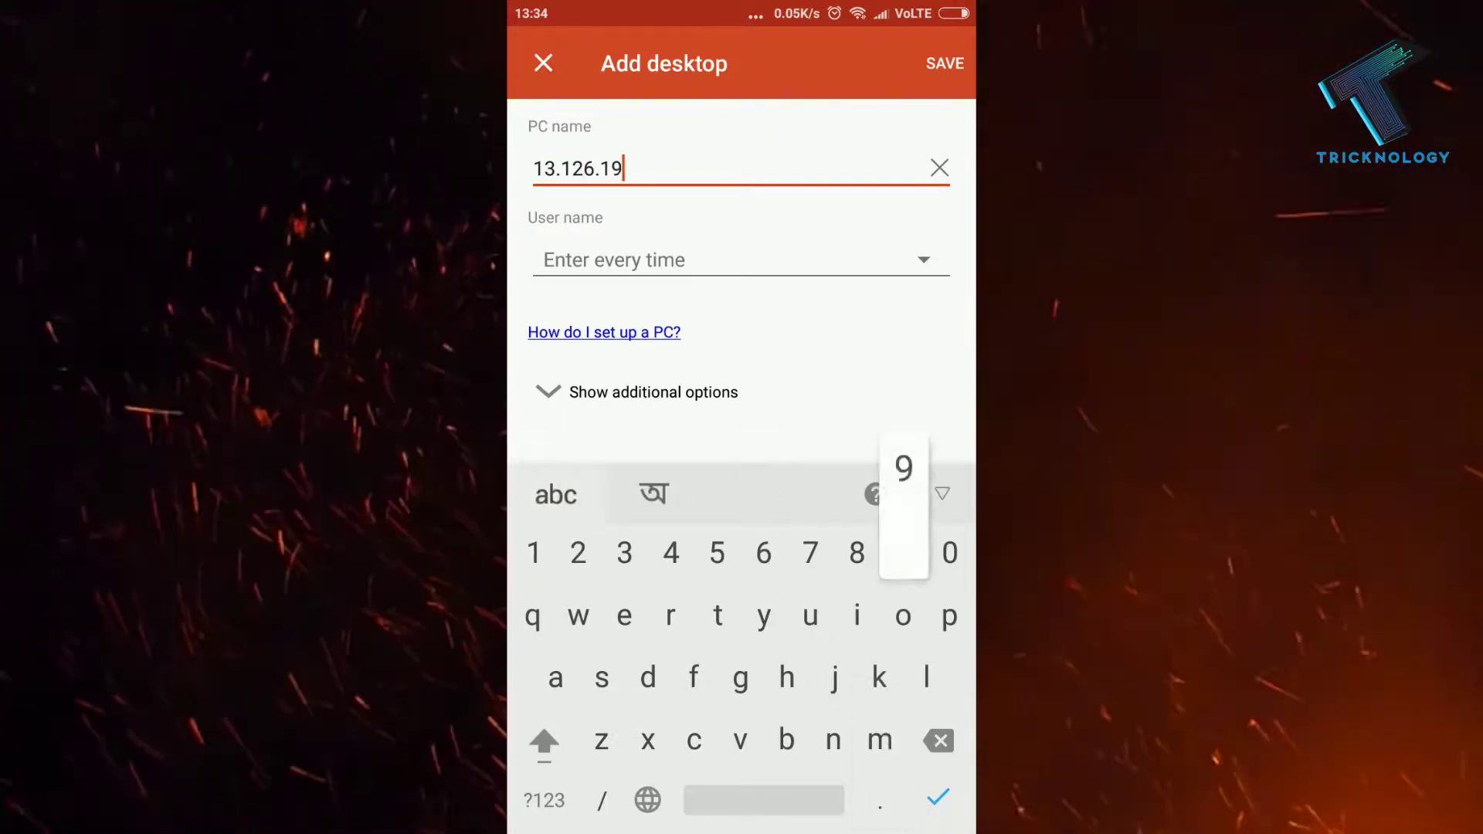
pyautogui.write('4.142')
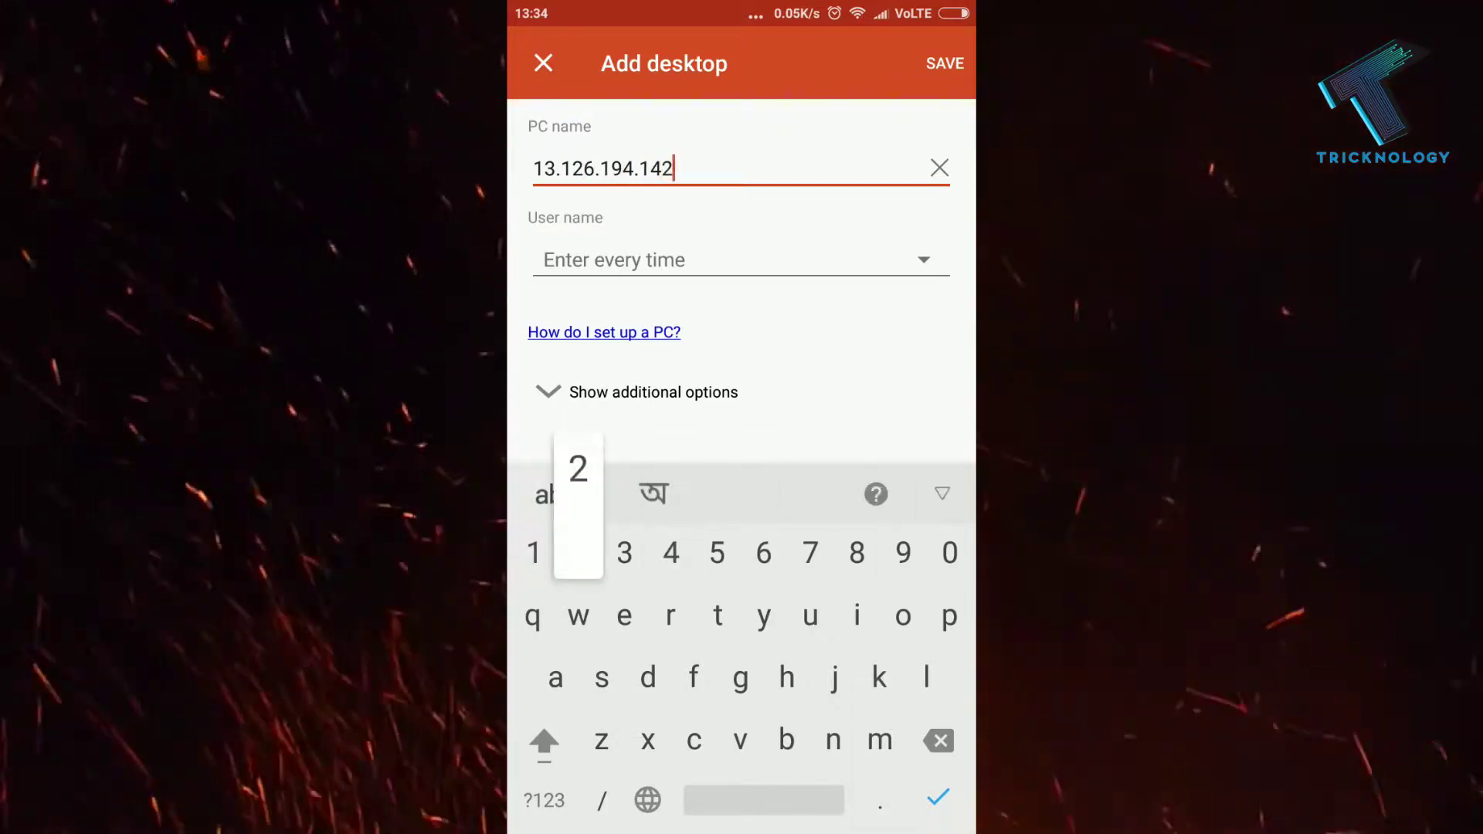
pyautogui.click(742, 260)
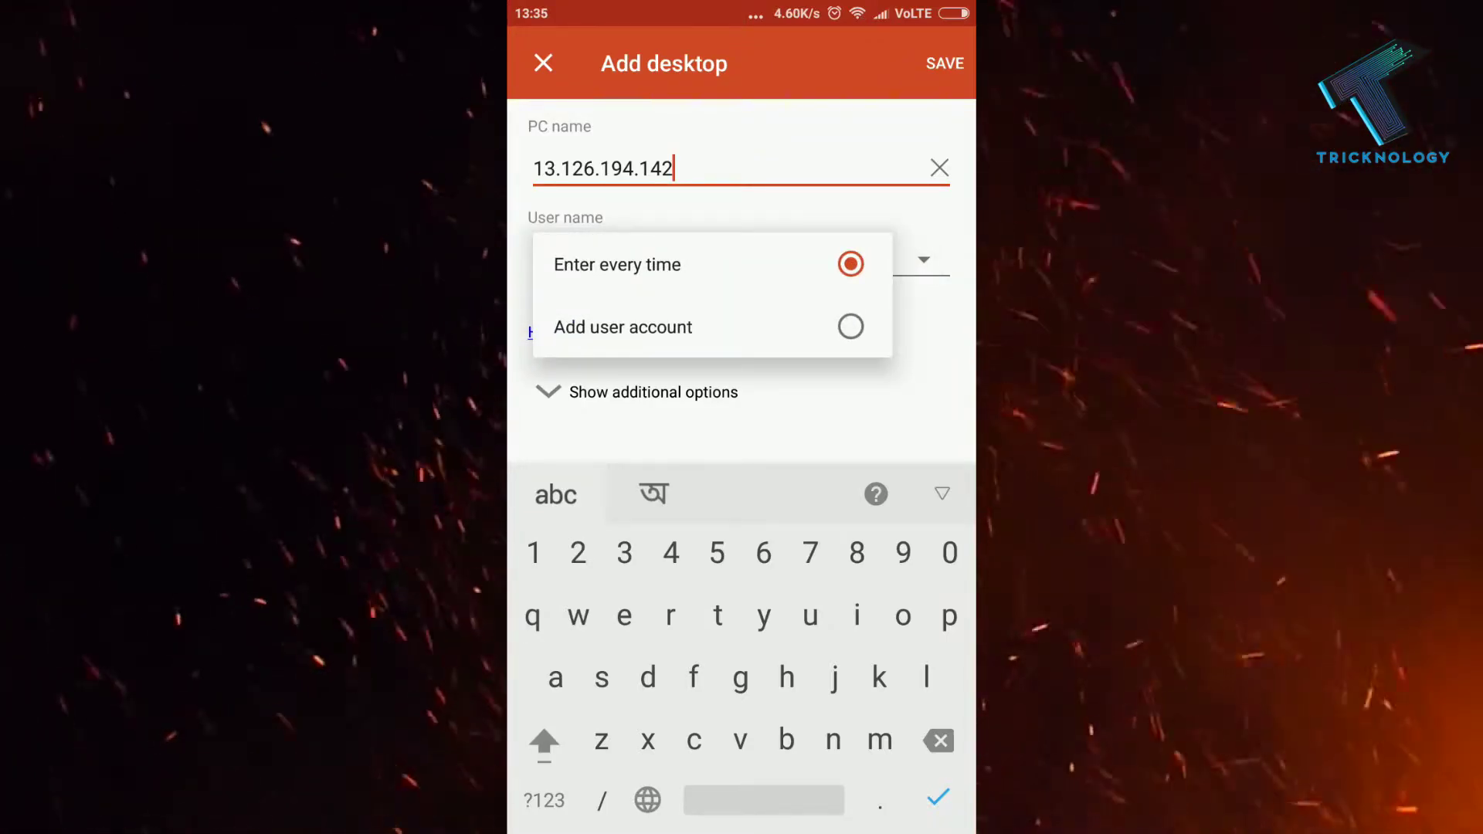
# Step: Add the user account 'administrator' with the pasted password and save it
pyautogui.click(695, 328)
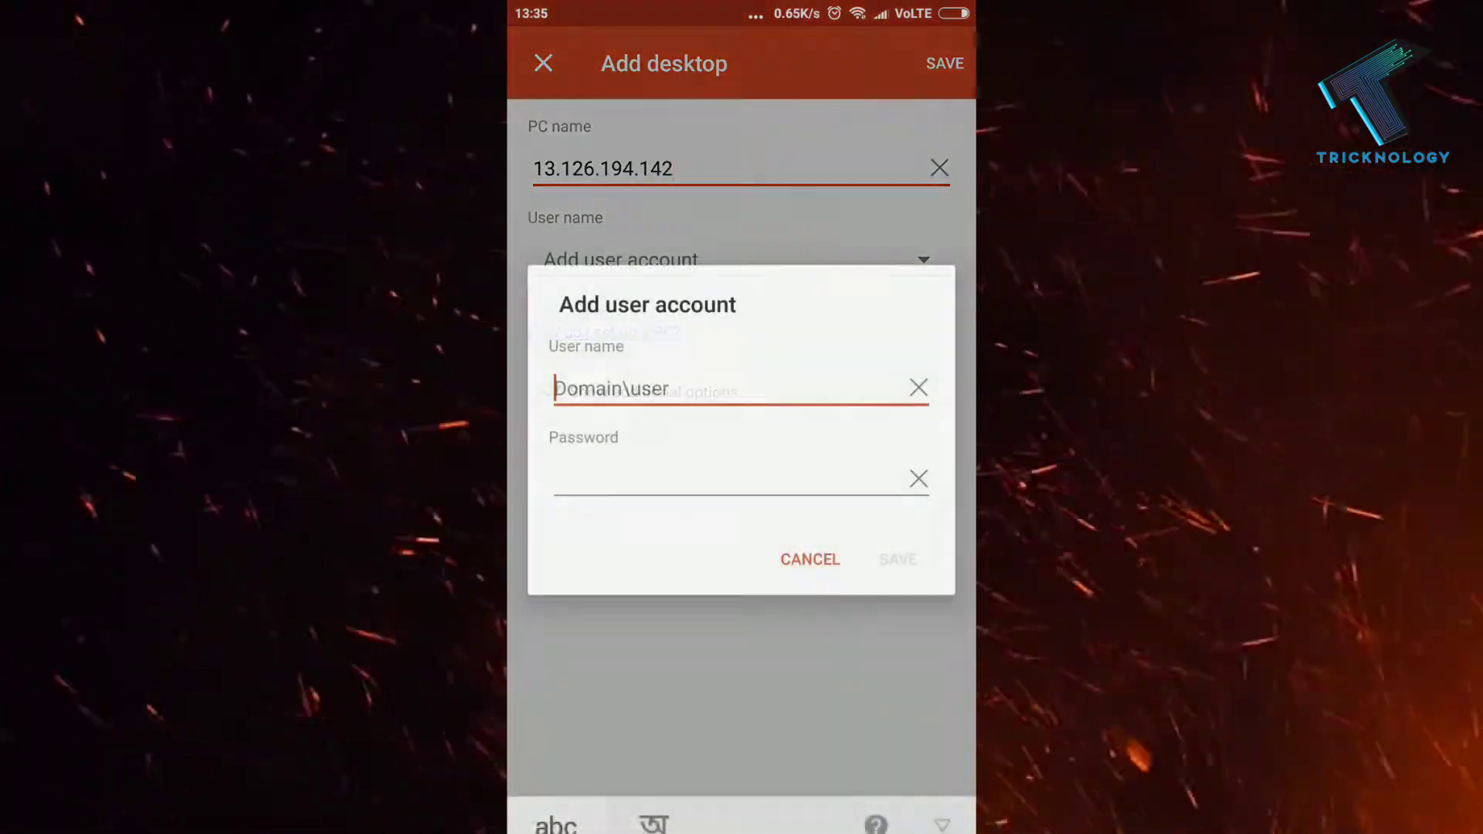
pyautogui.write('a')
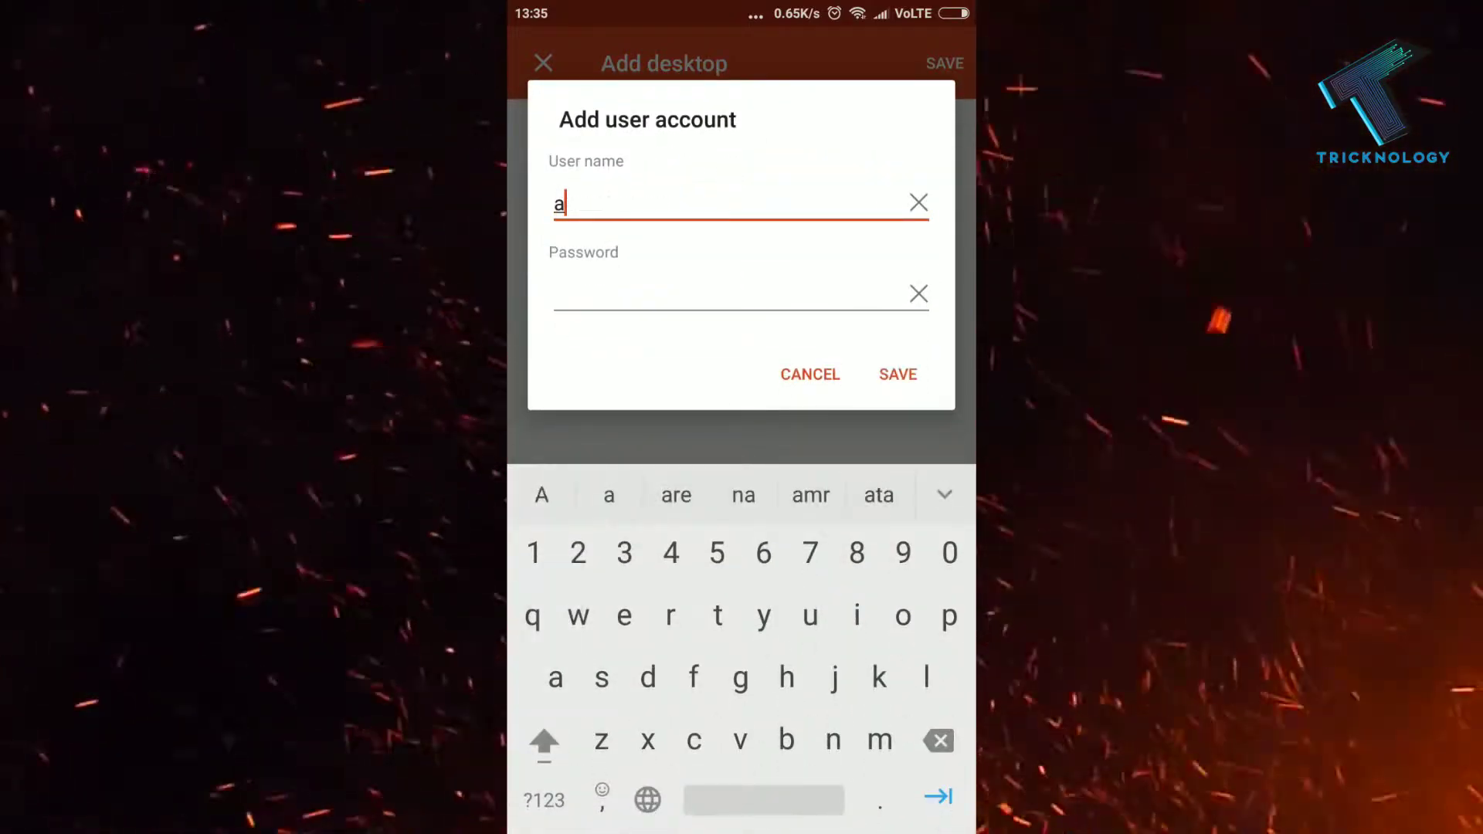
pyautogui.write('dmin')
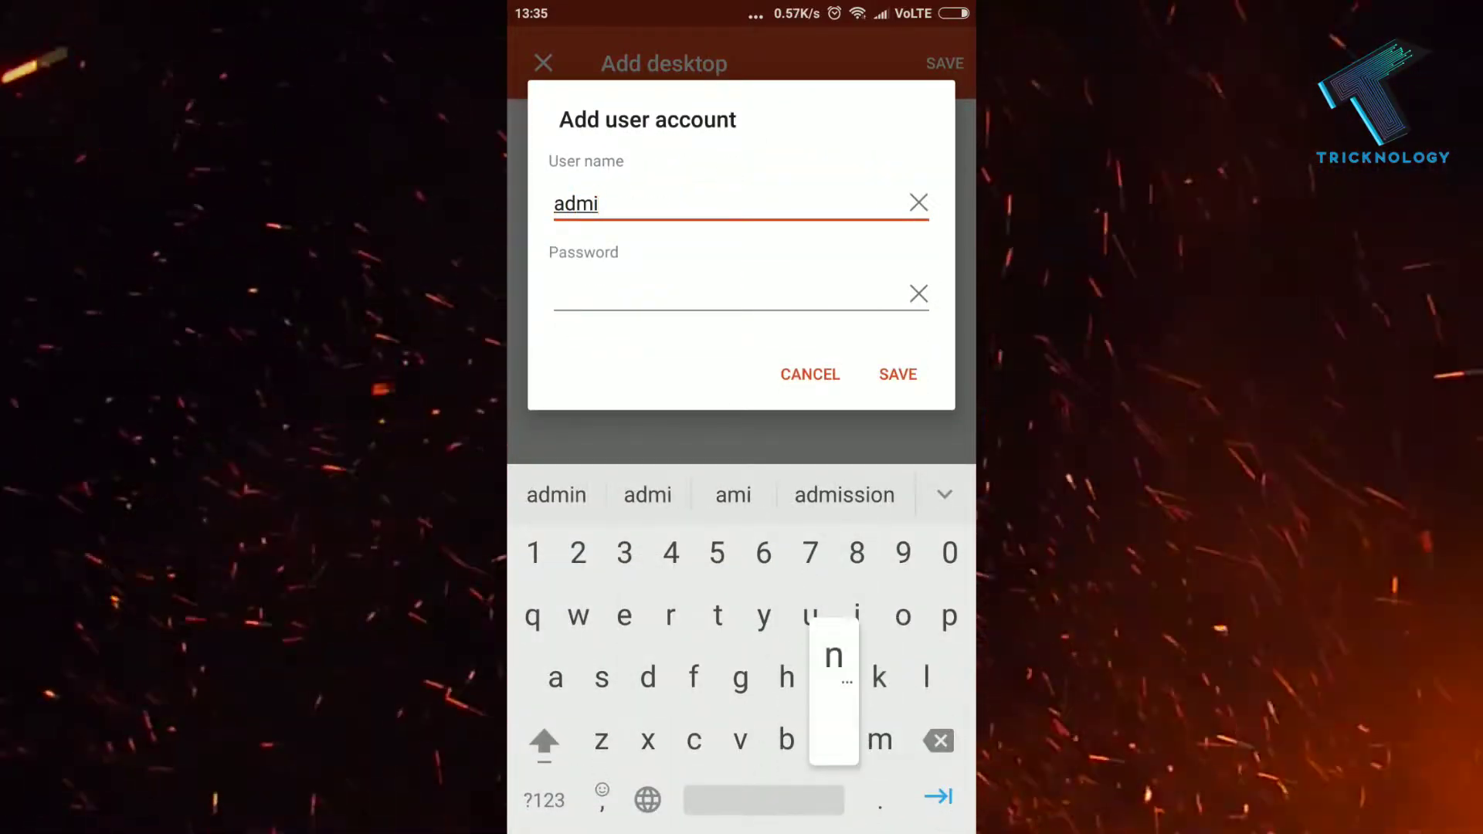
pyautogui.click(586, 495)
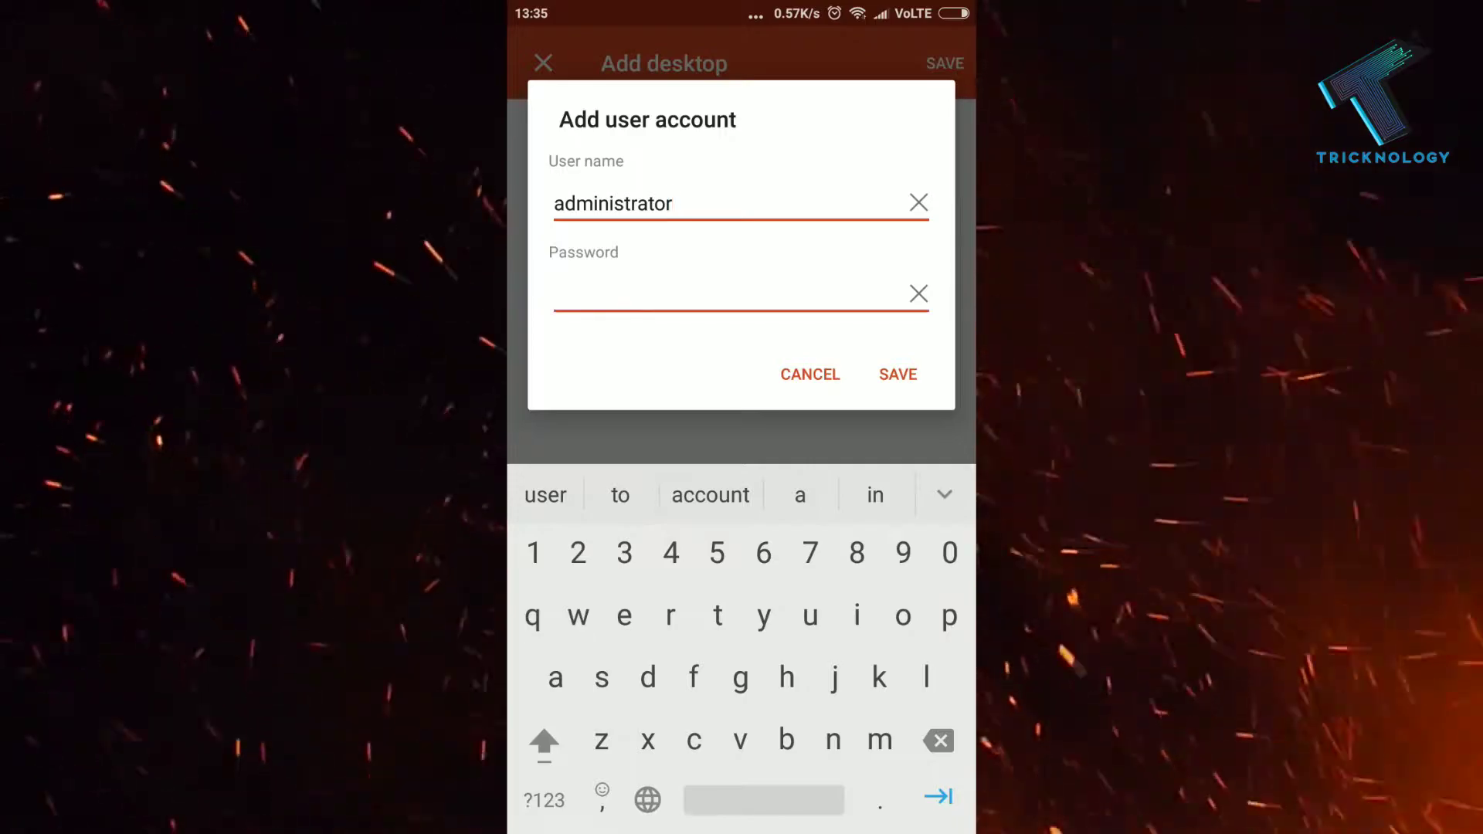
pyautogui.click(567, 293)
pyautogui.click(556, 255)
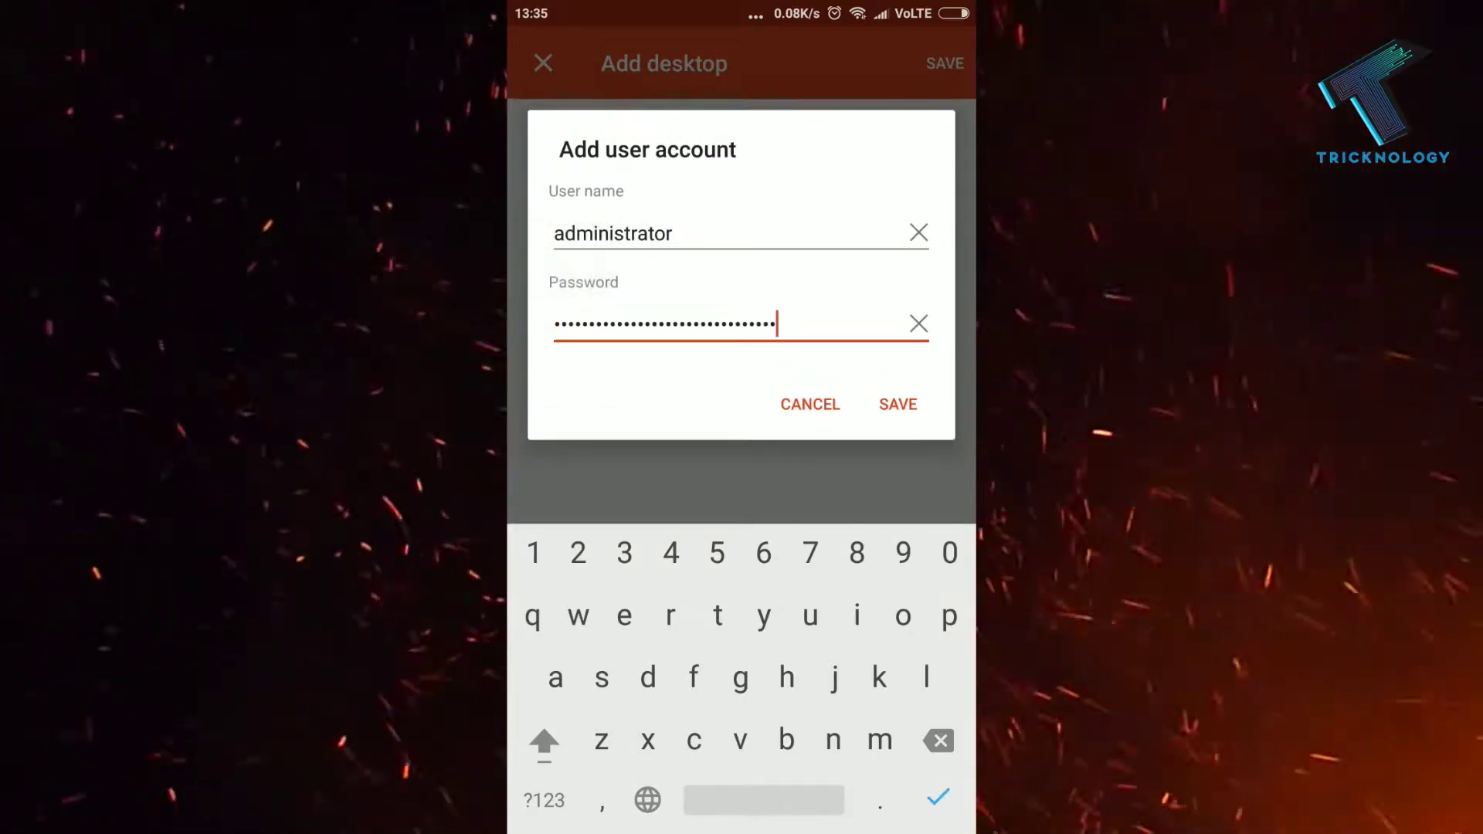
pyautogui.click(898, 403)
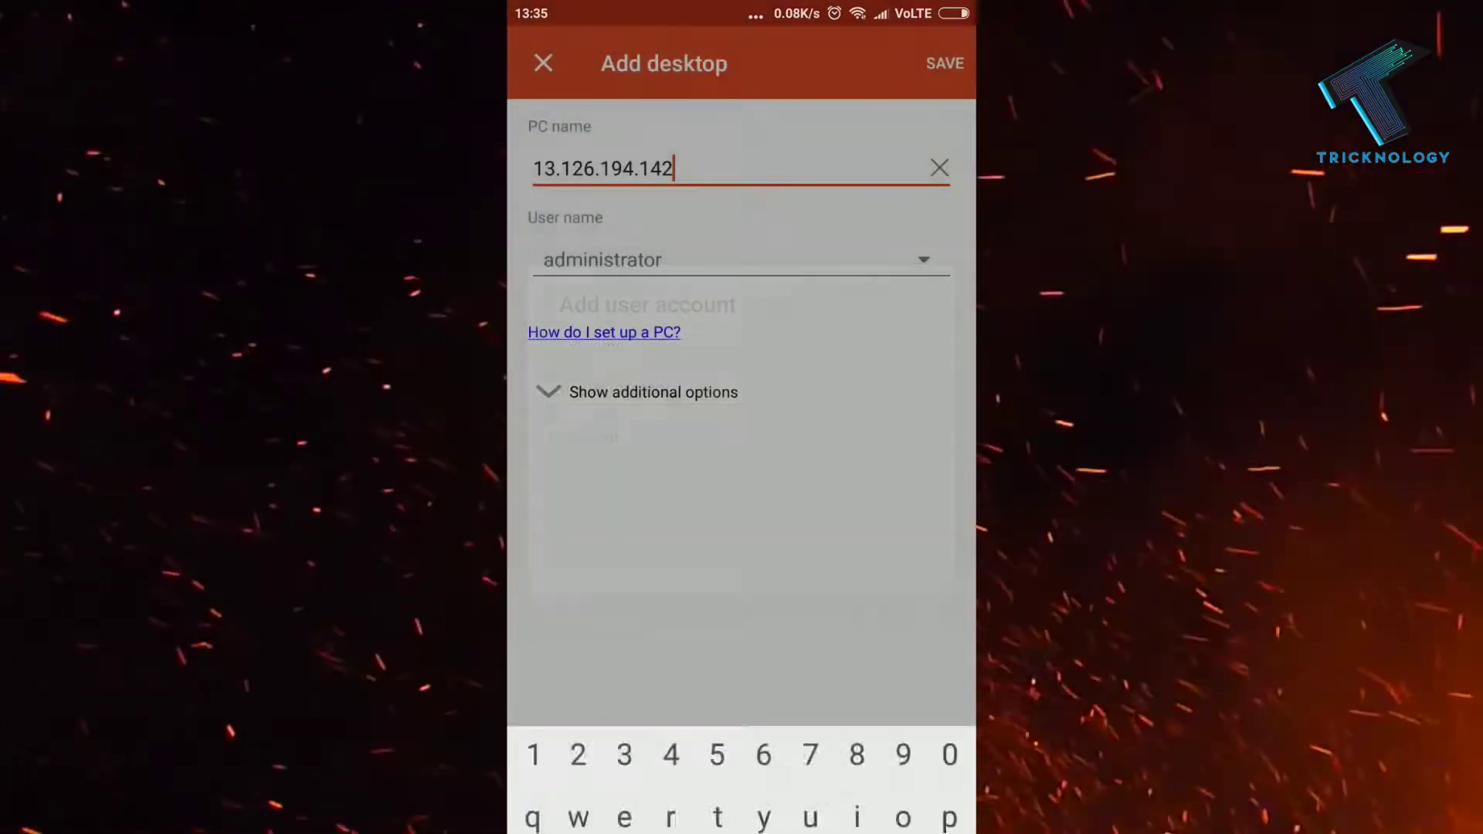
# Step: Save the 13.126.194.142 desktop so it appears in the desktop list
pyautogui.click(944, 63)
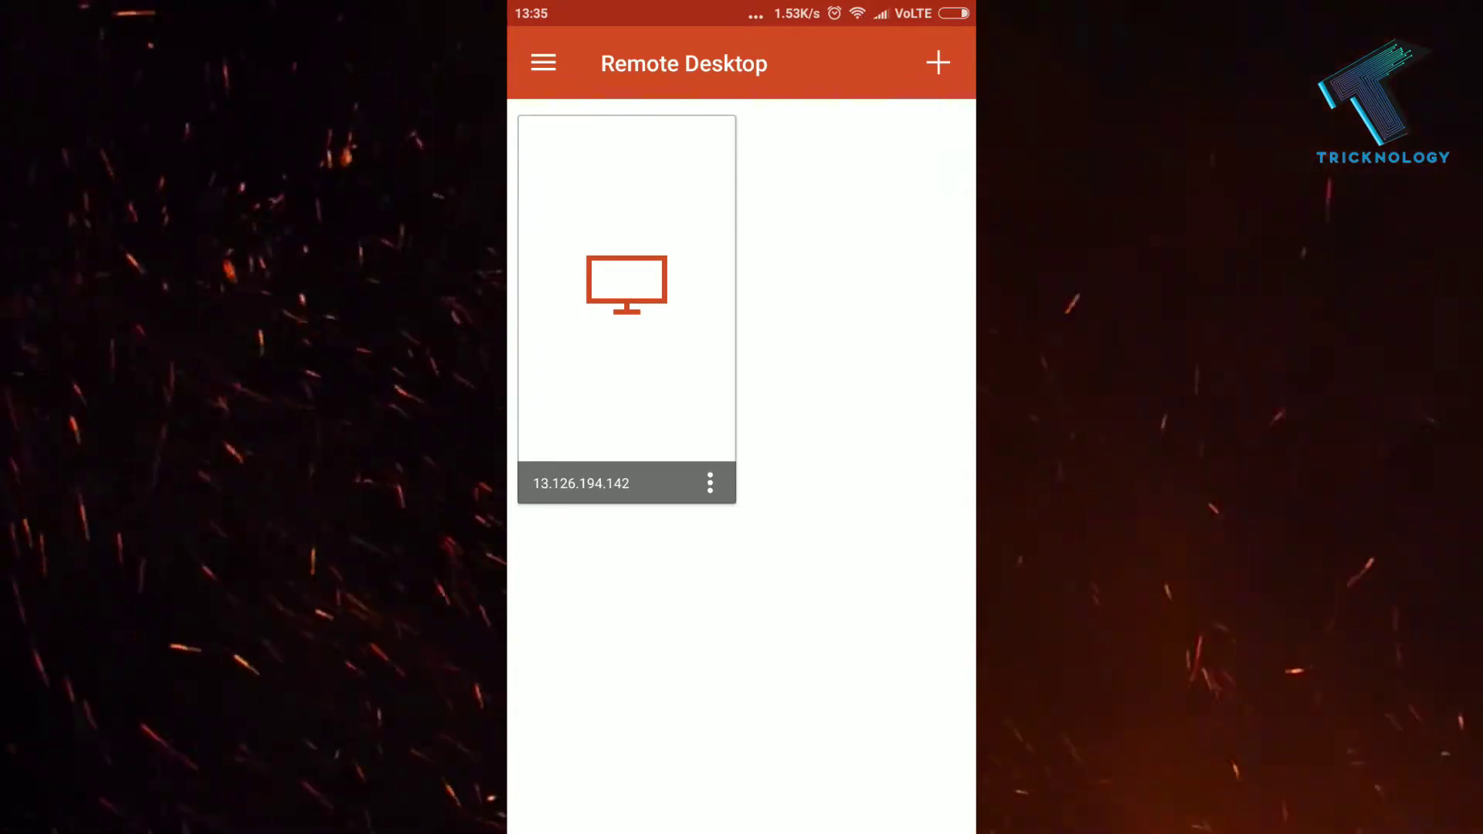
# Step: Attempt the connection, dismiss the error, and edit the saved desktop's settings
pyautogui.click(625, 284)
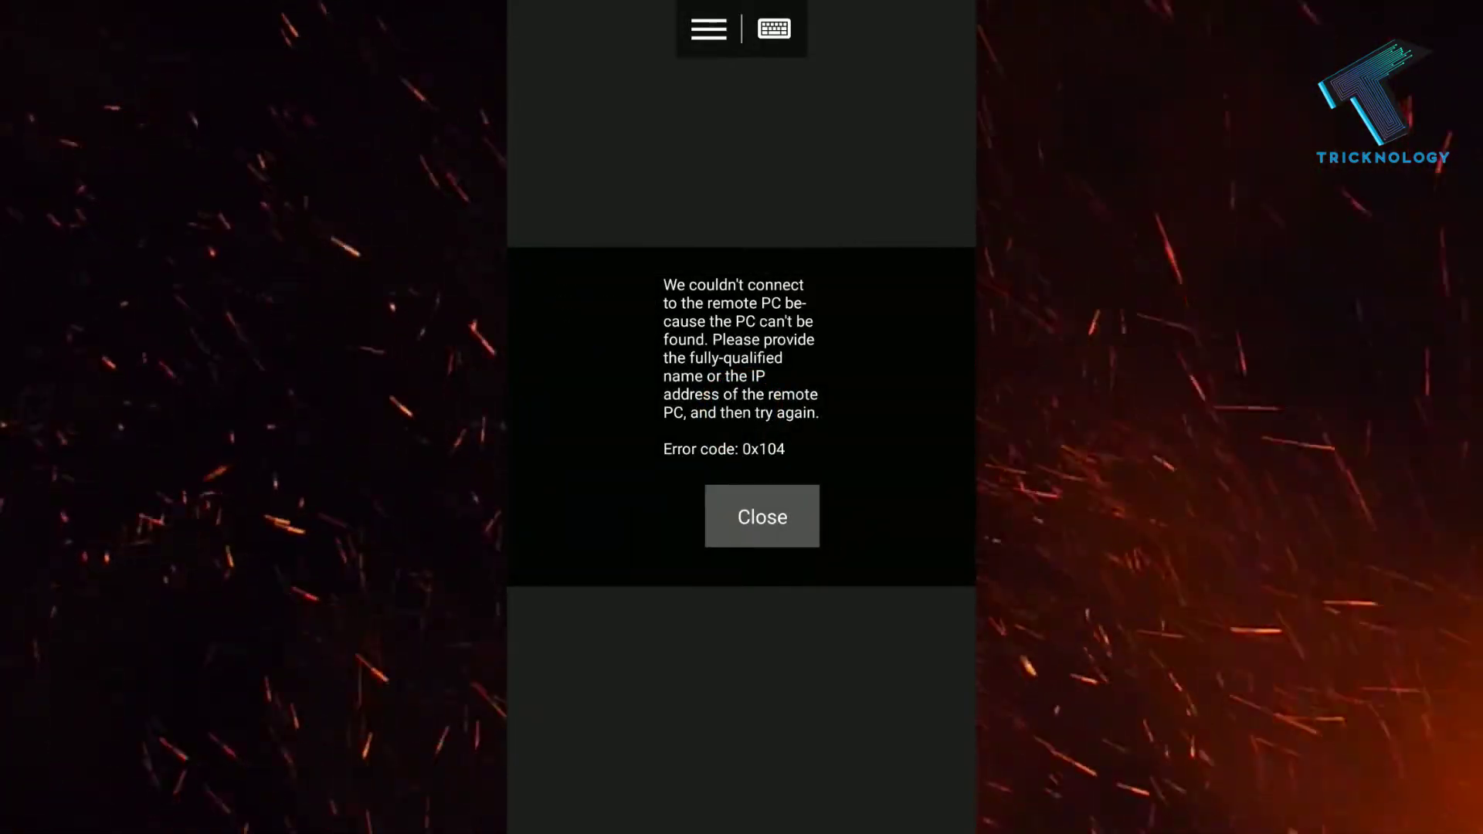
pyautogui.click(761, 516)
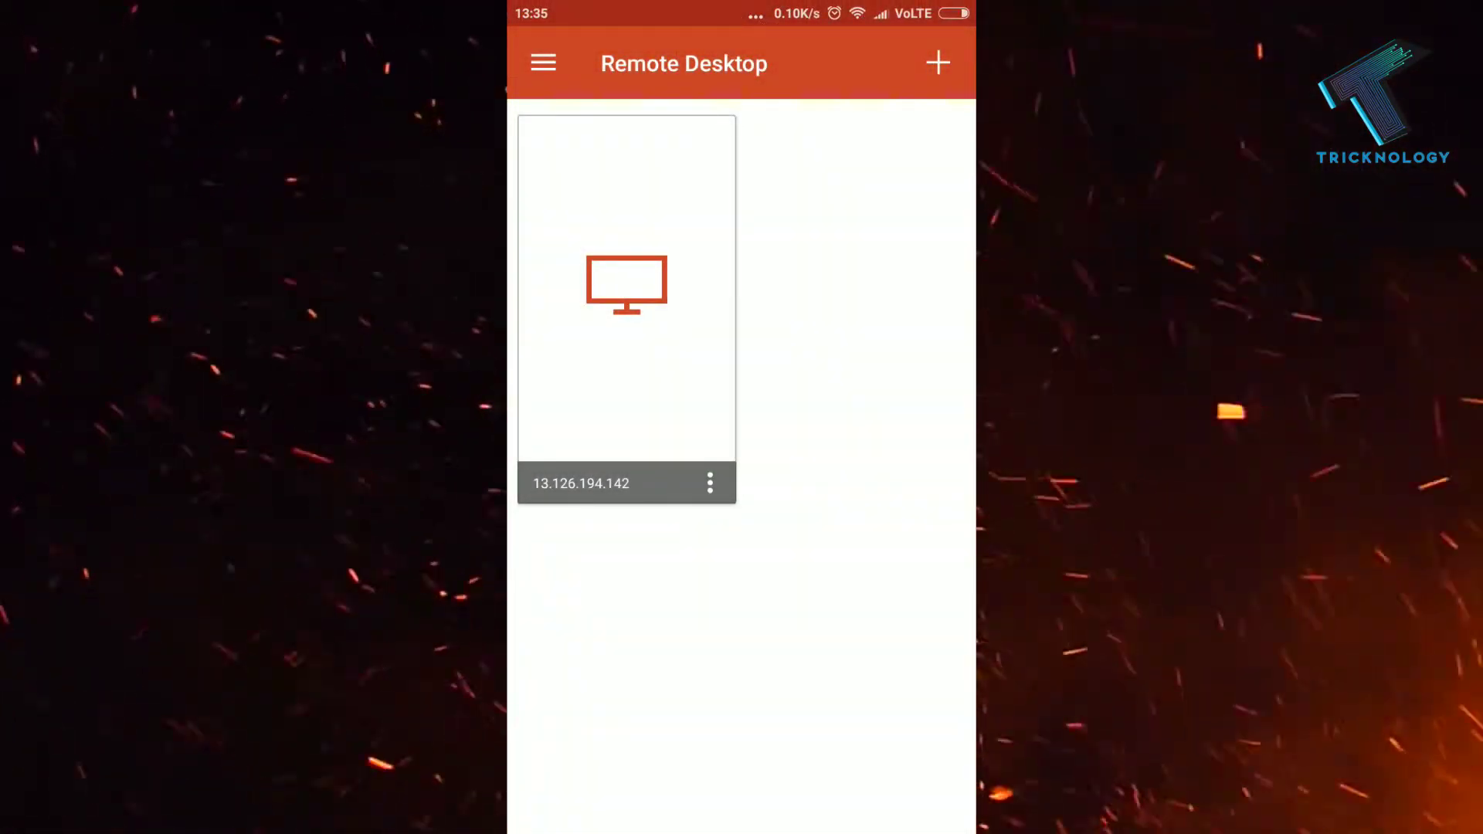
pyautogui.click(711, 483)
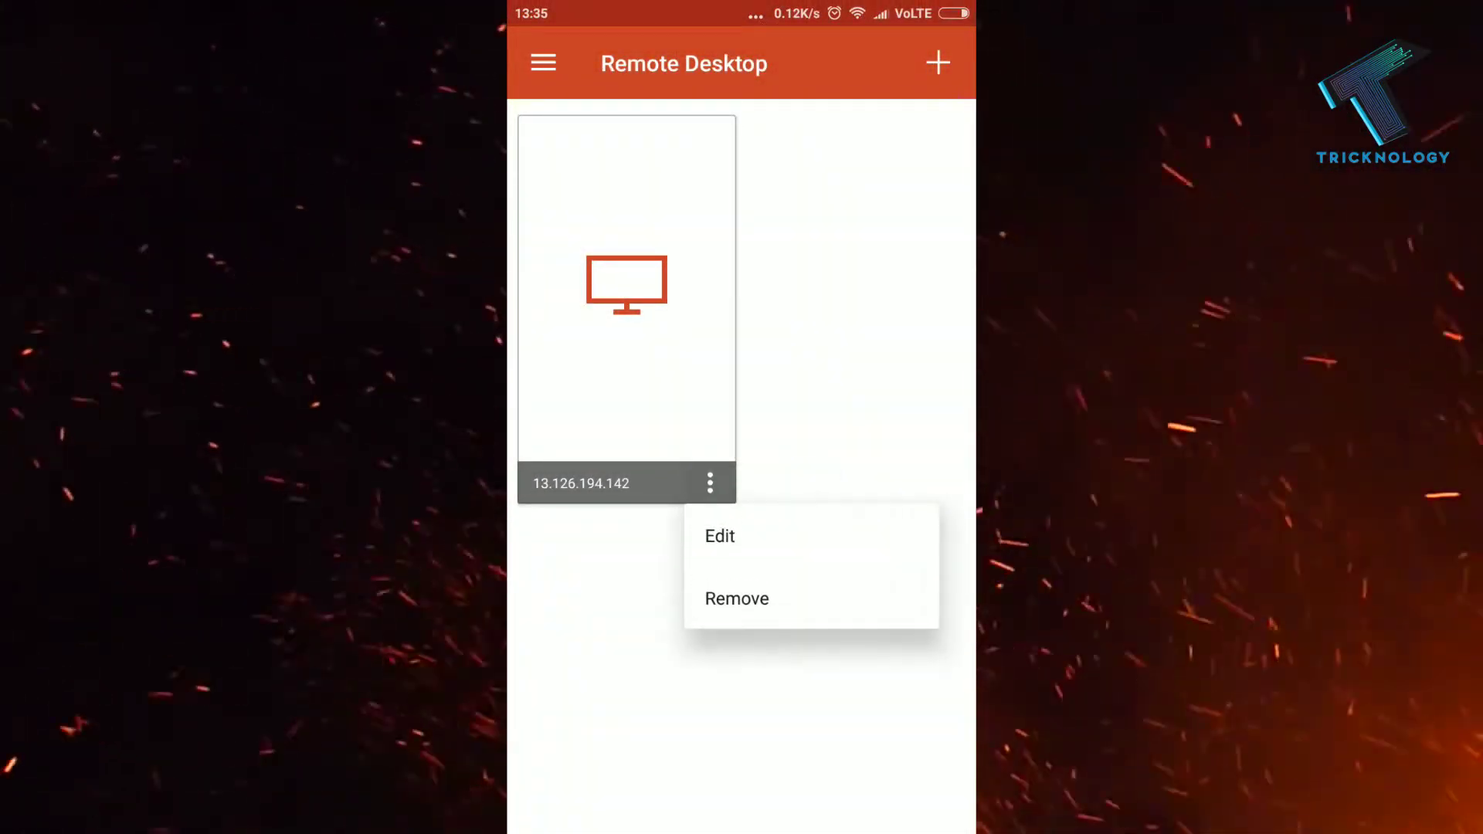
pyautogui.click(719, 536)
# Step: Keep the administrator account, correct the PC name to 13.126.193.142 and save
pyautogui.click(718, 260)
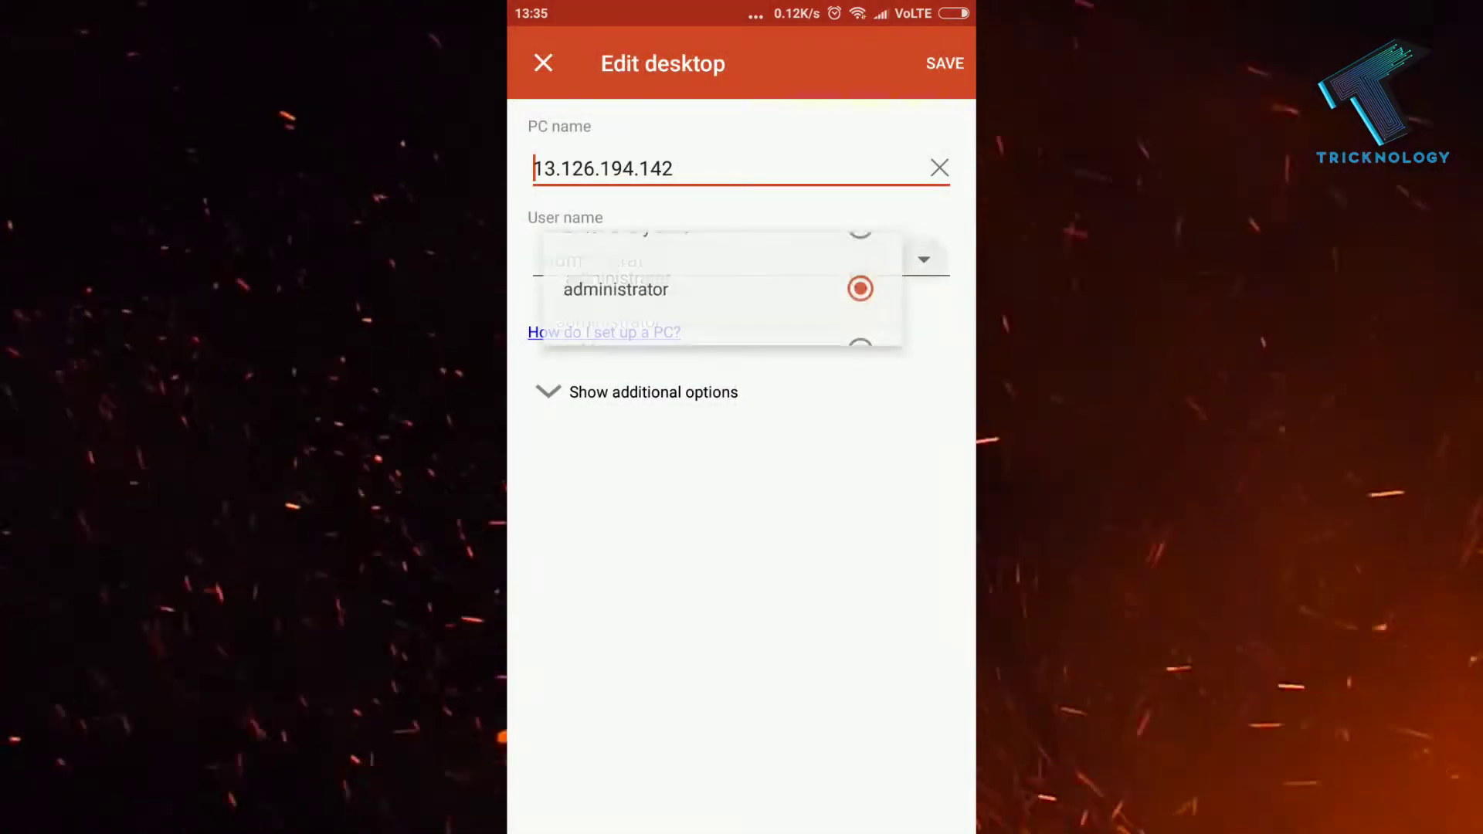
pyautogui.click(606, 327)
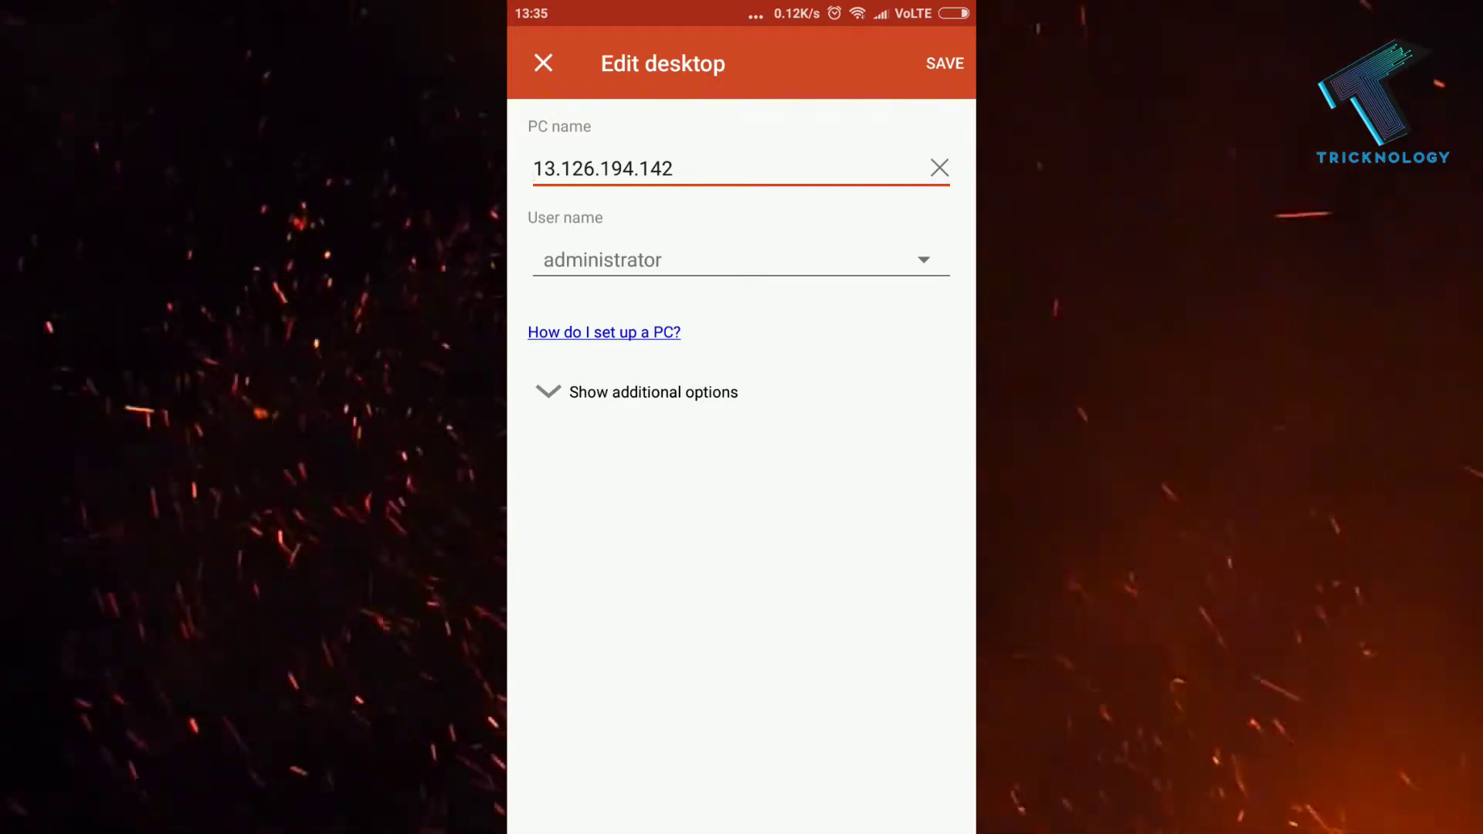
pyautogui.click(652, 169)
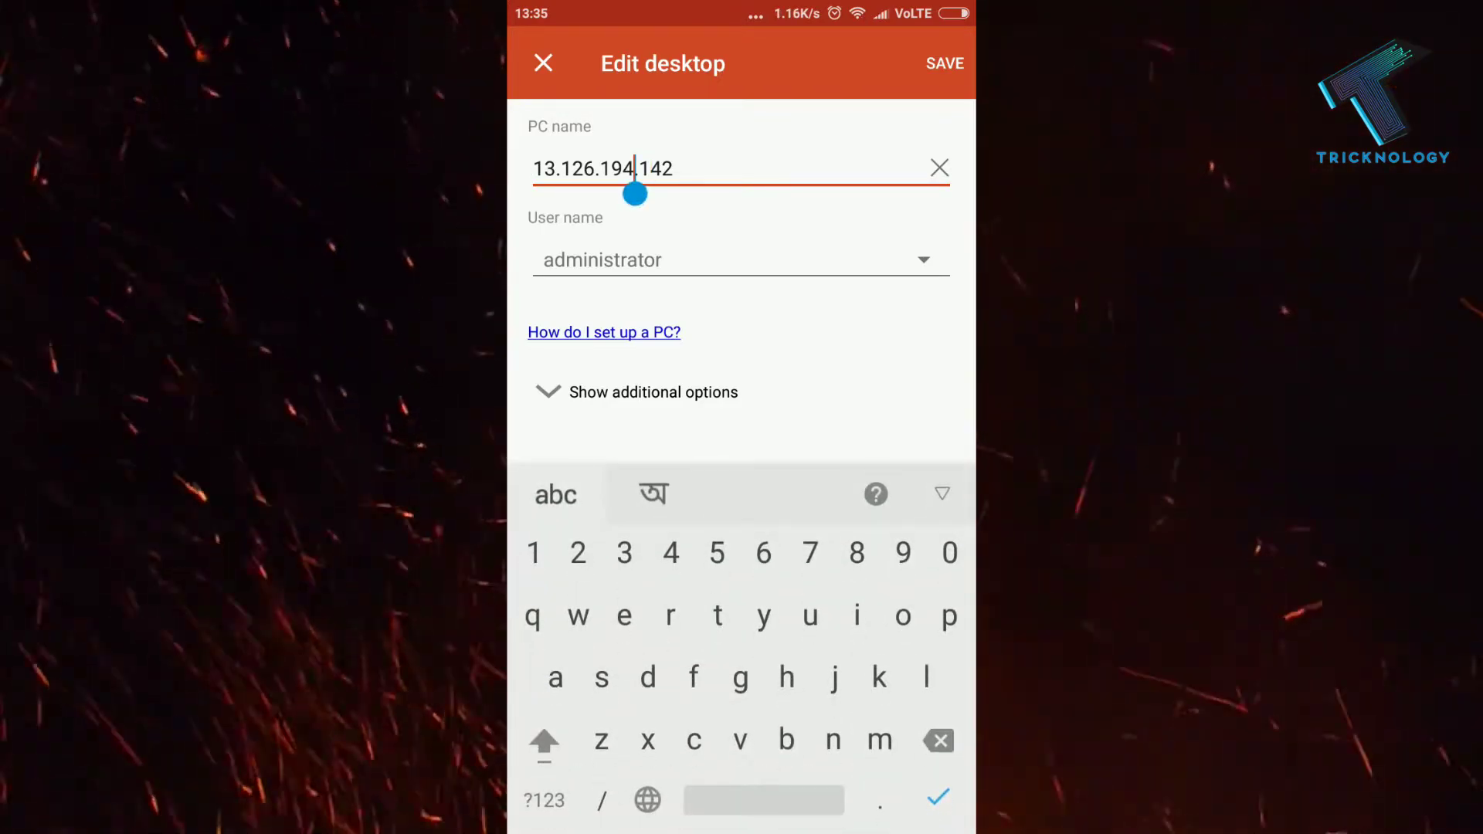
pyautogui.write('p')
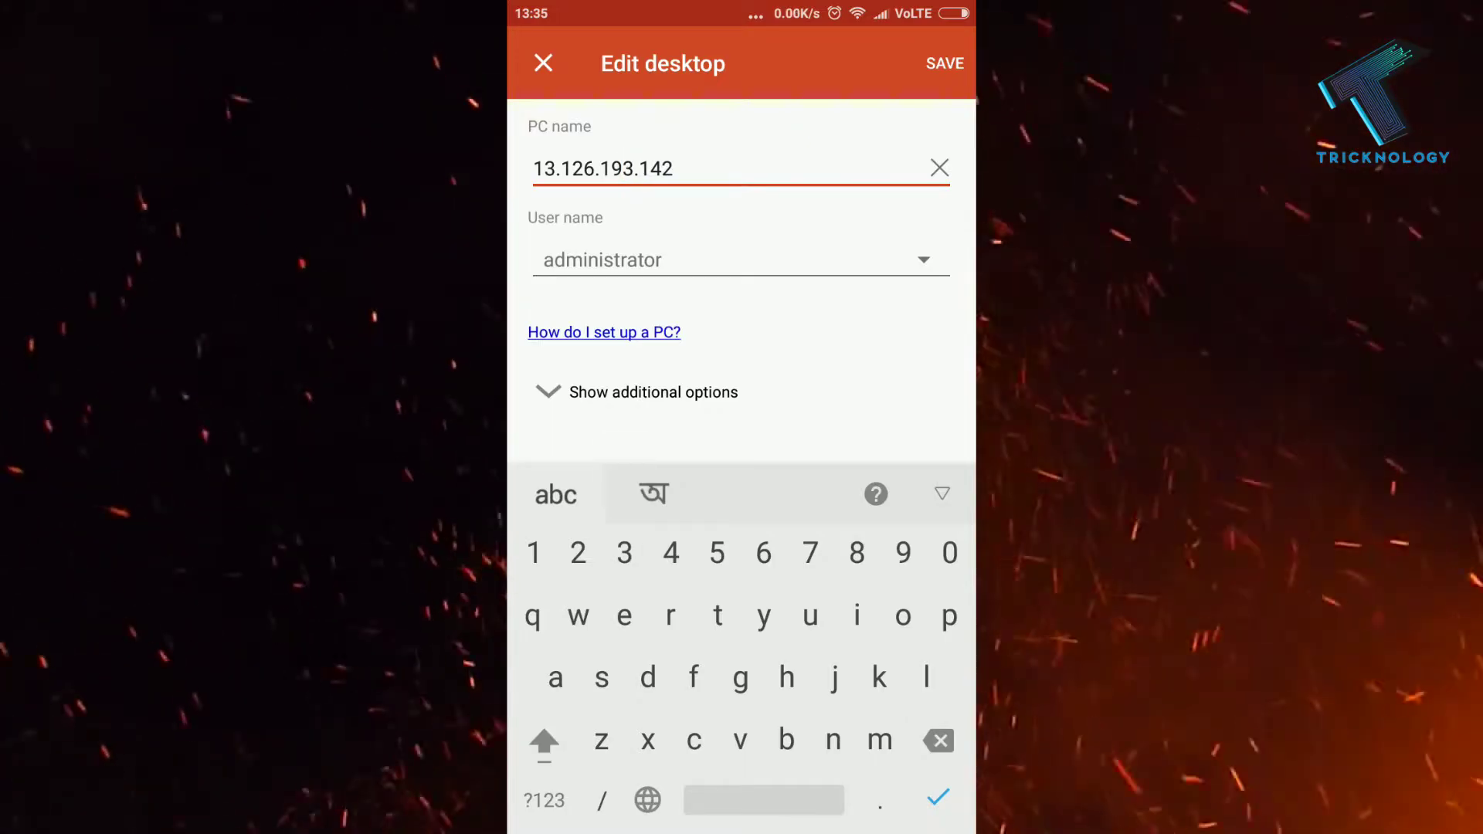
pyautogui.click(945, 65)
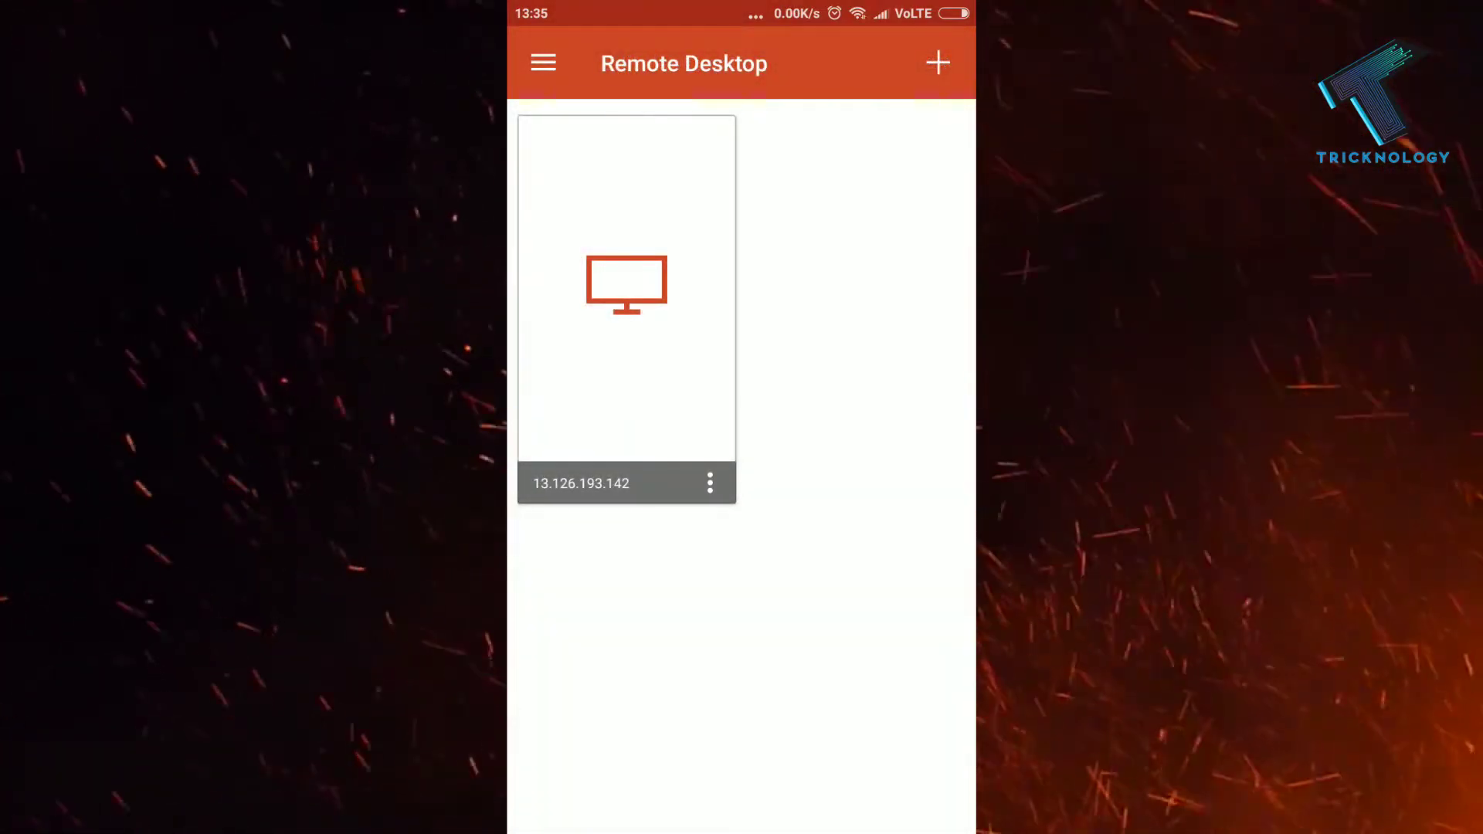
# Step: Connect to the 13.126.193.142 desktop, accepting the unverified certificate
pyautogui.click(626, 284)
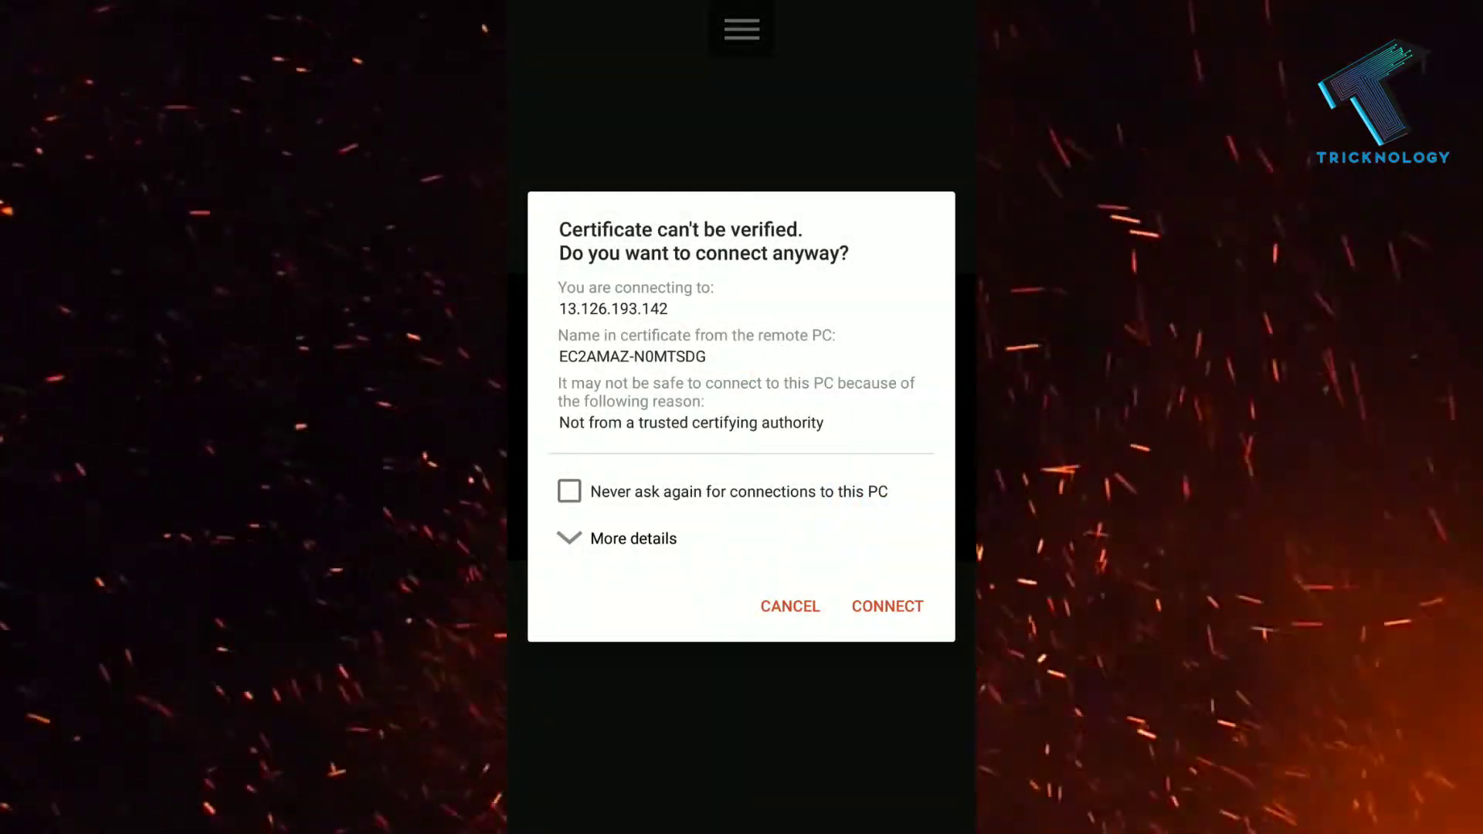
pyautogui.click(887, 606)
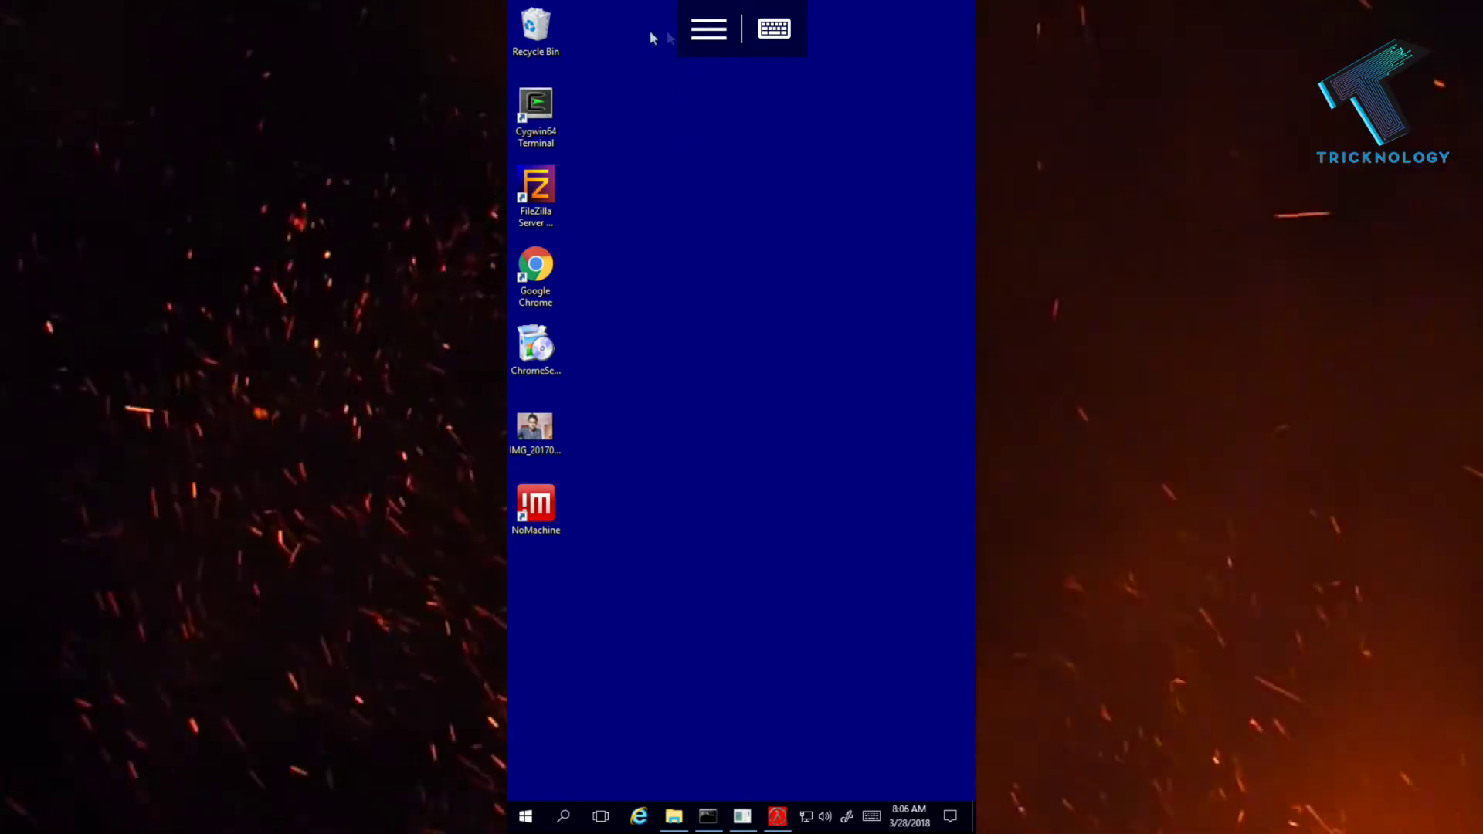
# Step: In File Explorer go from Recycle Bin to This PC and into the Windows (C:) drive
pyautogui.doubleClick(535, 35)
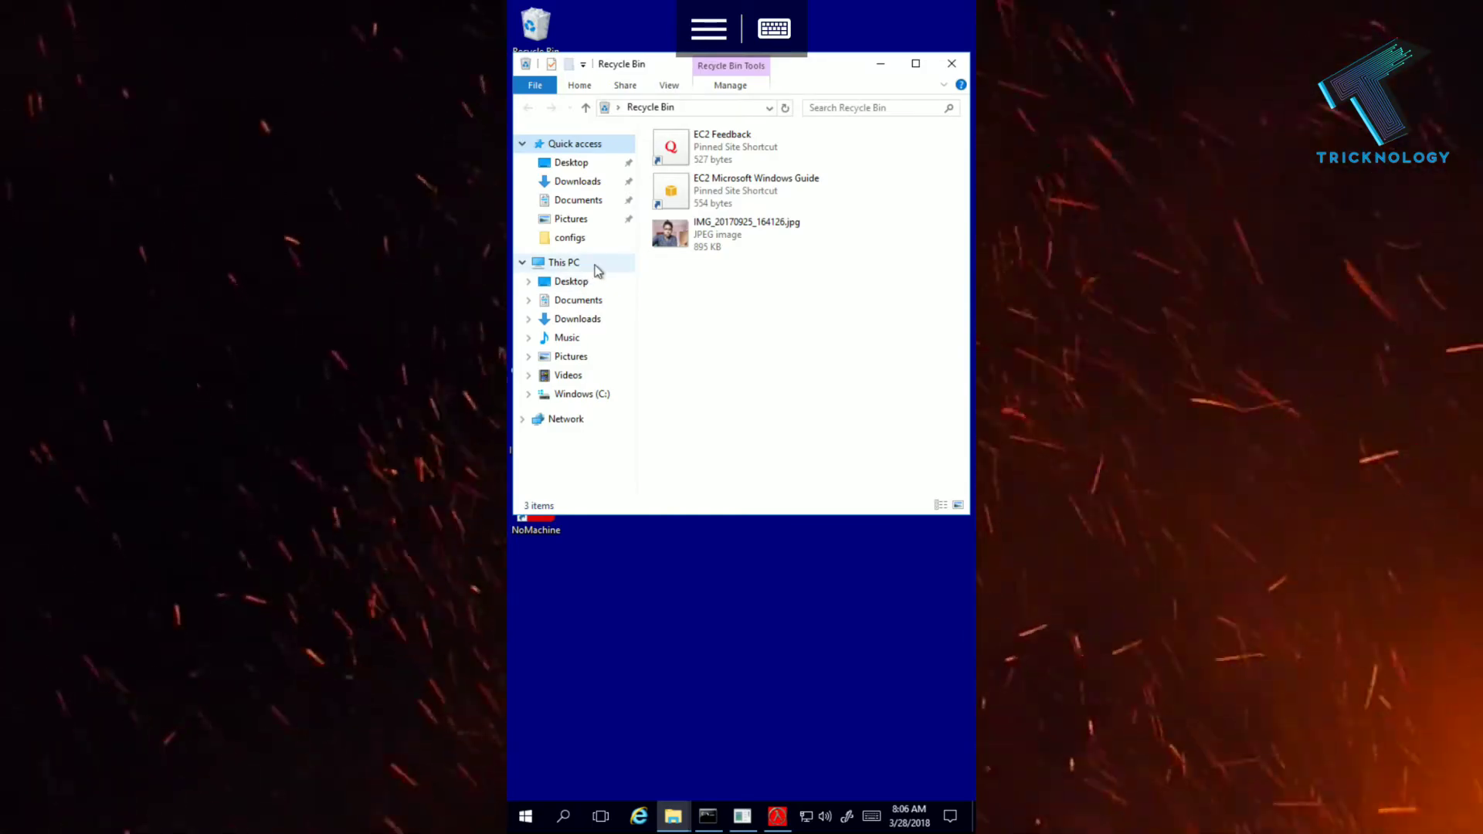
pyautogui.click(594, 270)
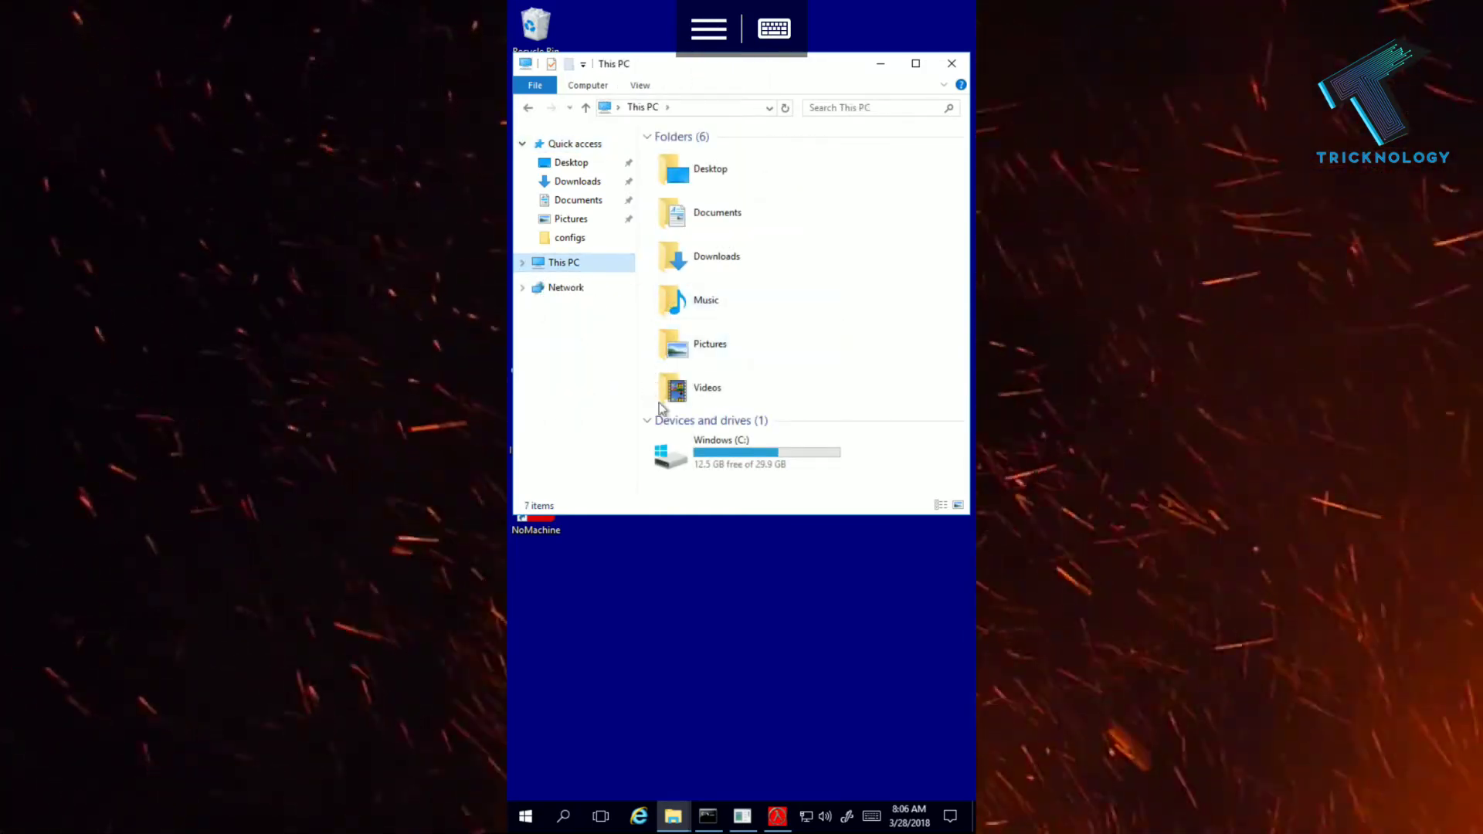
pyautogui.doubleClick(699, 449)
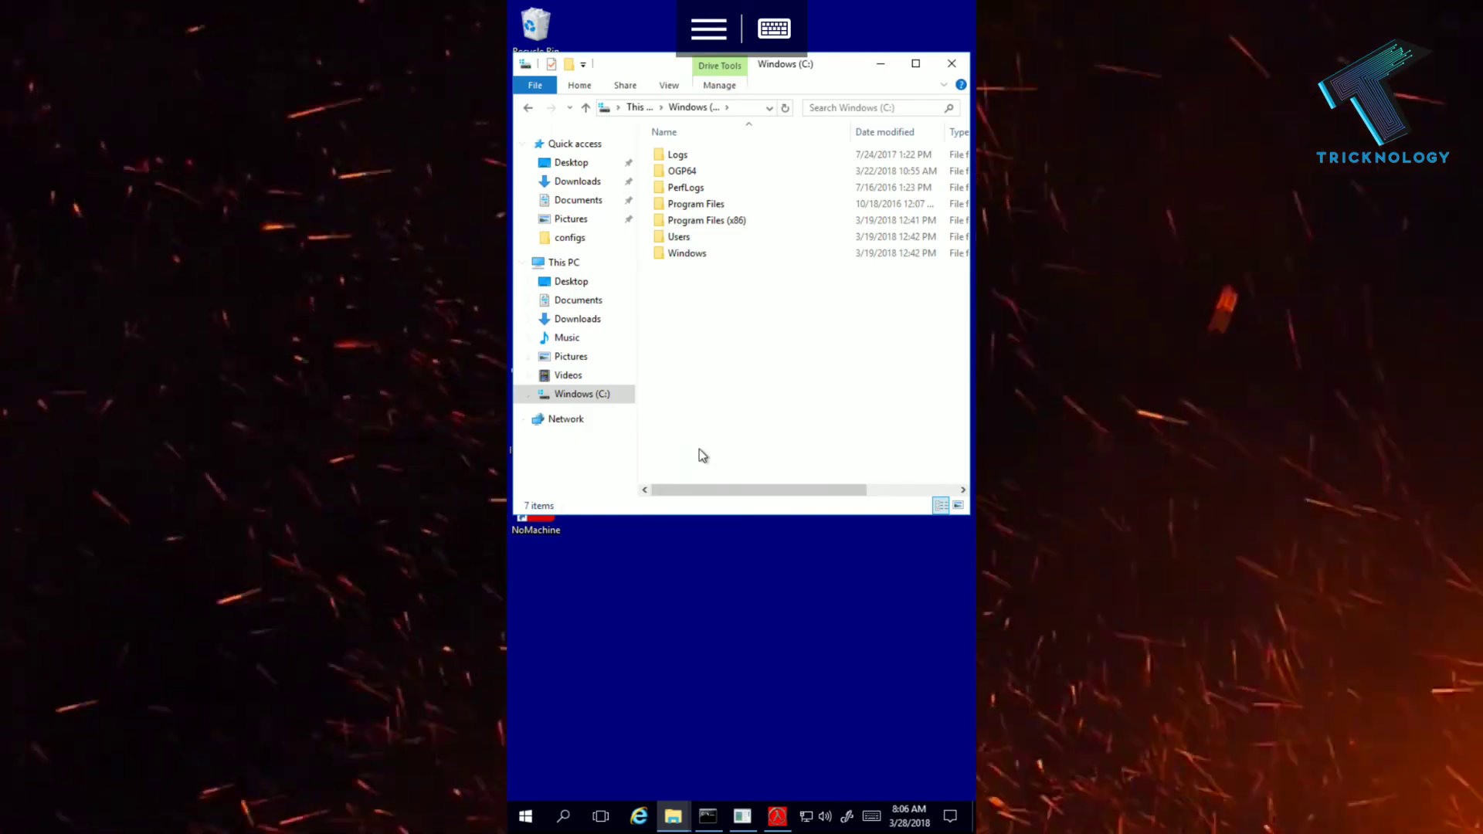